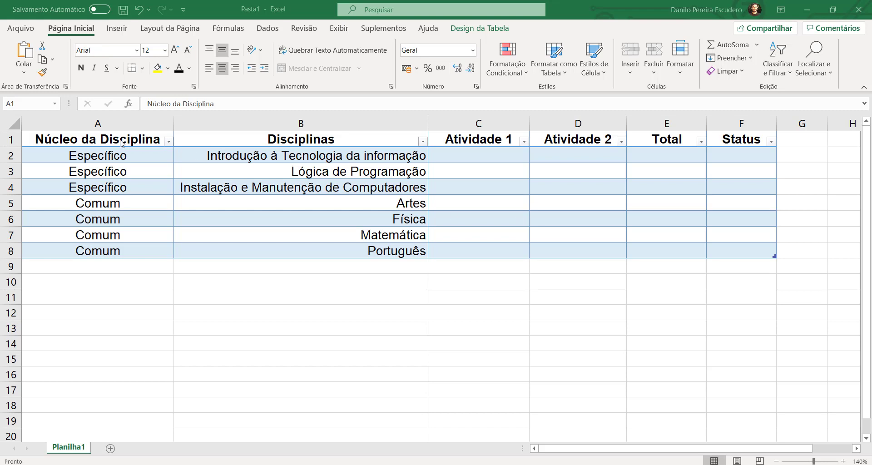
Look over the grades table's column headers, the discipline list and the empty Atividade 1, Atividade 2, Total and Status cells
left_click(101, 138)
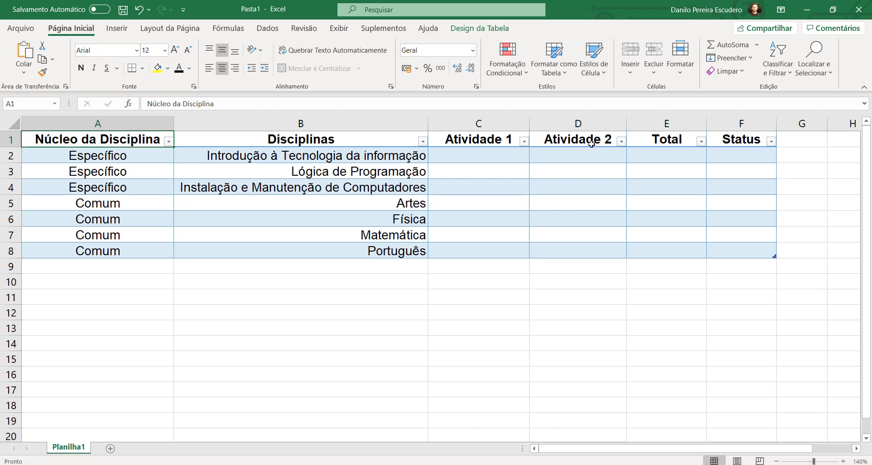
left_click(736, 142)
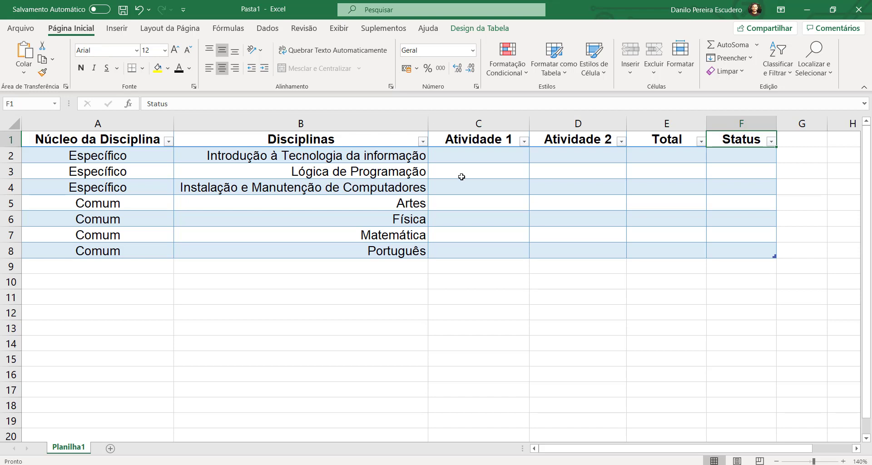
left_click(497, 156)
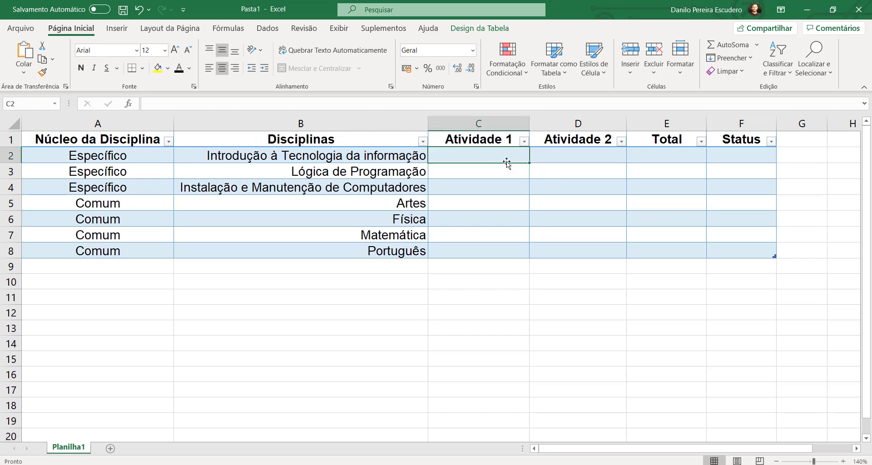
left_click(583, 163)
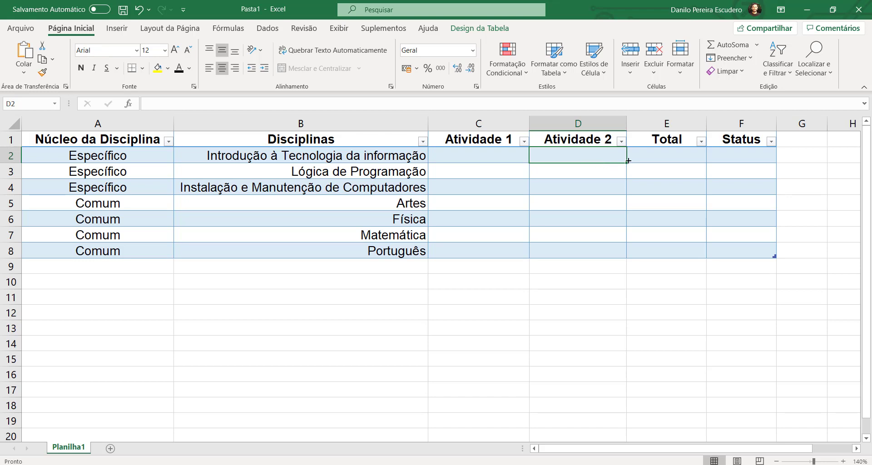
left_click(647, 159)
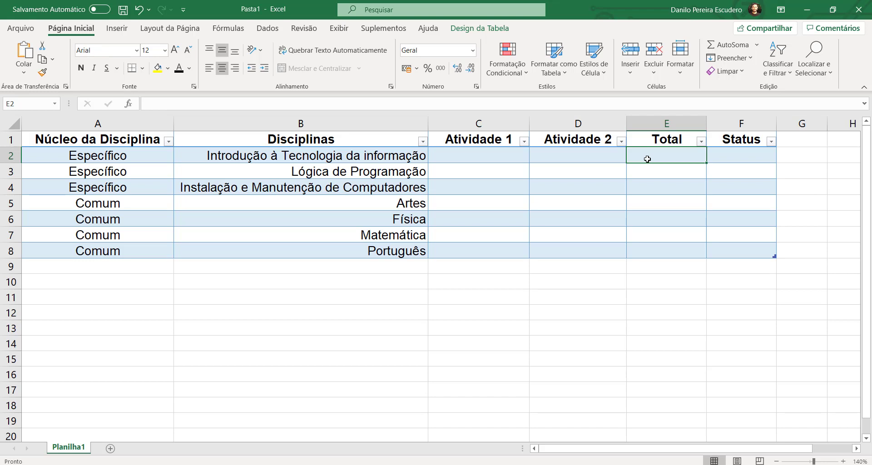
left_click(485, 157)
left_click(556, 158)
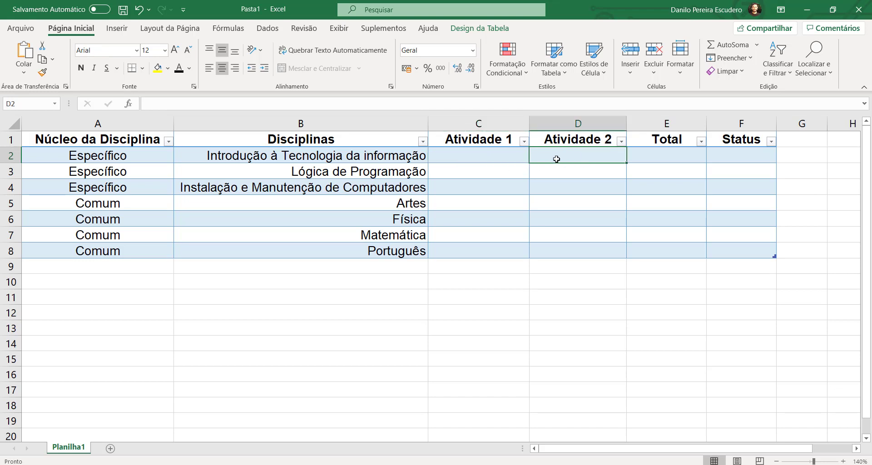
left_click(501, 160)
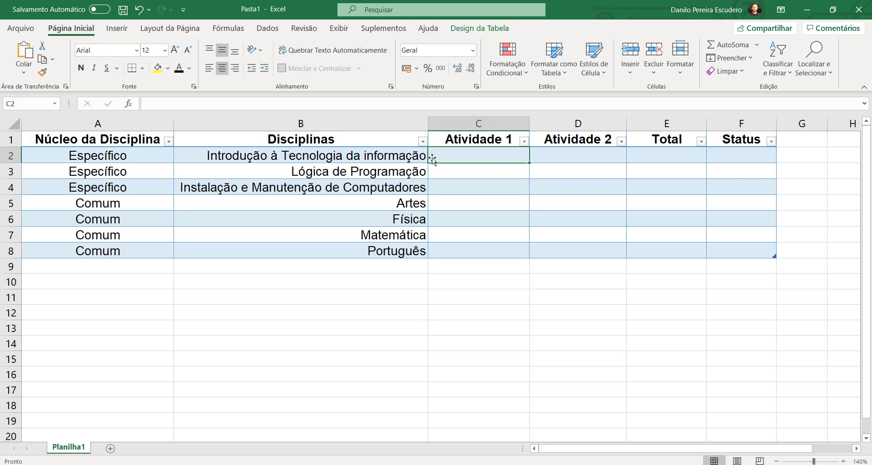
left_click_drag(385, 155, 389, 250)
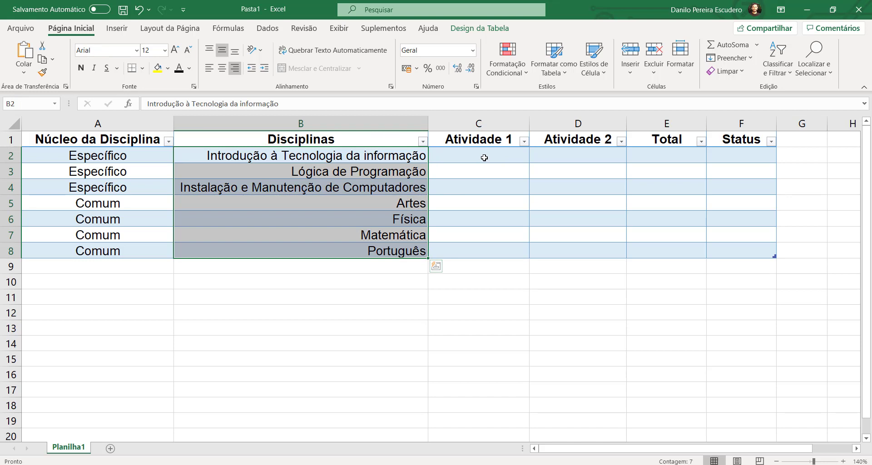
left_click_drag(478, 158, 576, 244)
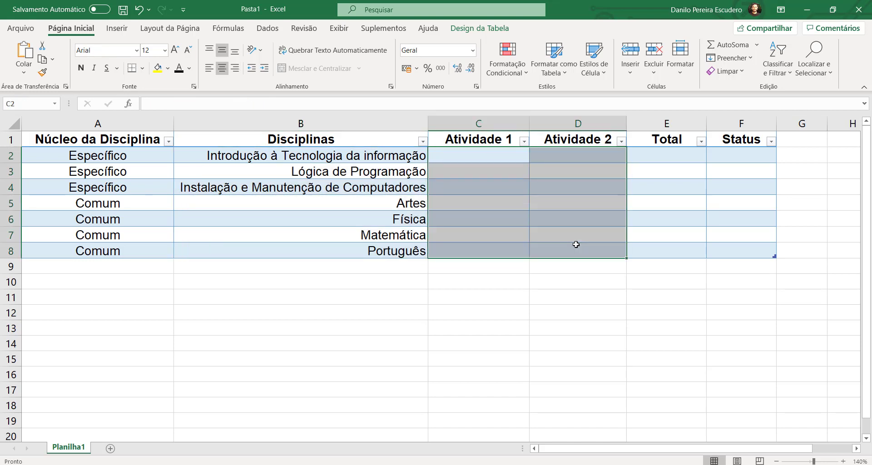
left_click(476, 156)
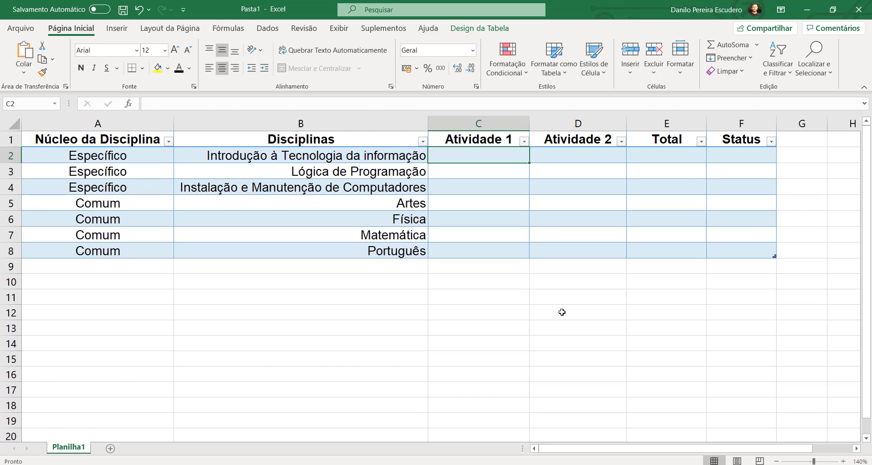
left_click(744, 142)
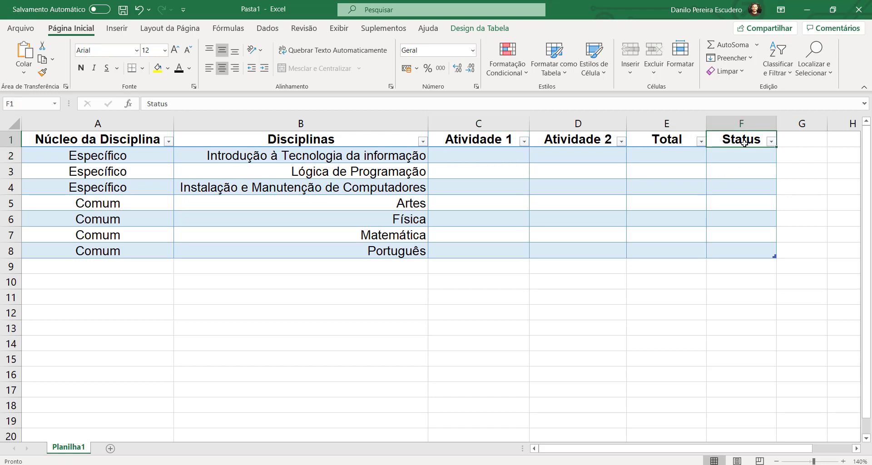
left_click(735, 158)
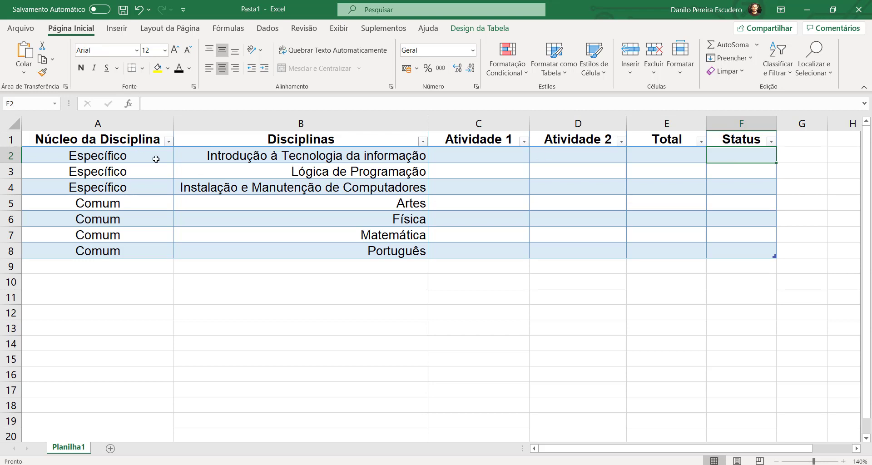
Select the whole table A1:F8 and view the available table styles without applying one
left_click_drag(115, 137, 728, 252)
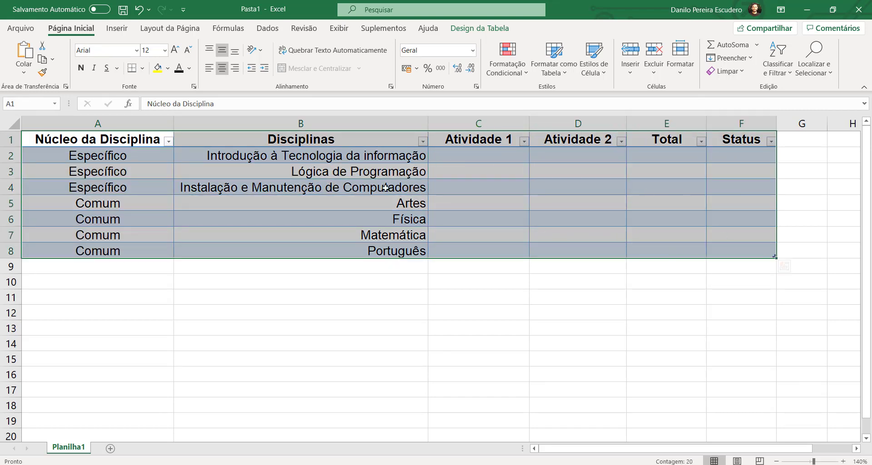
left_click(548, 71)
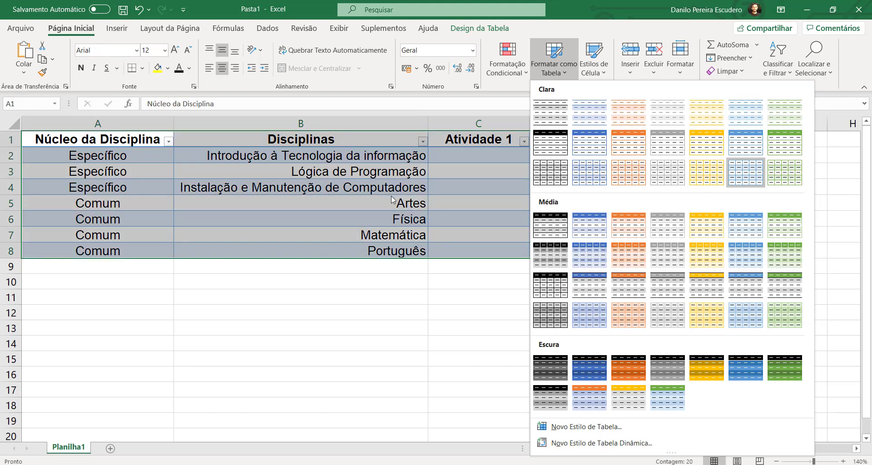
key("Escape")
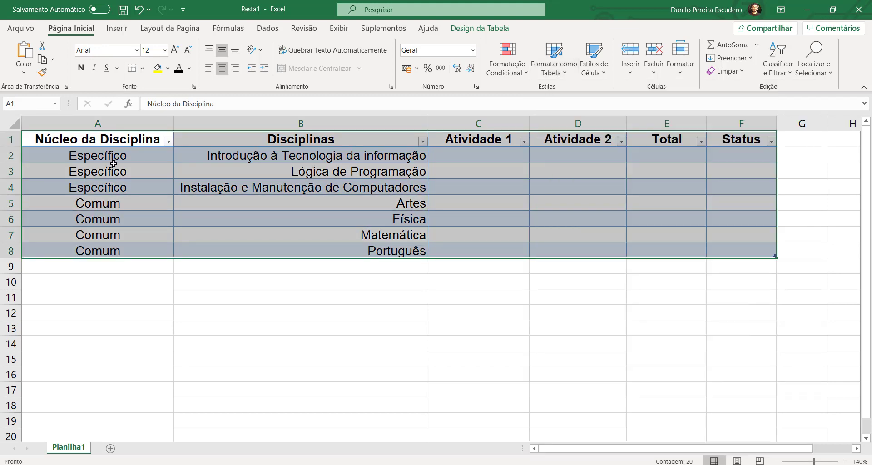
left_click(90, 142)
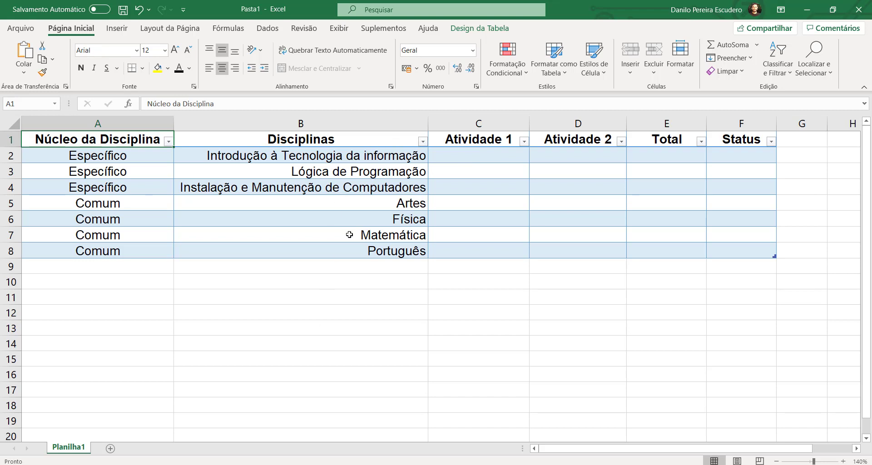
Filter the Disciplinas column using the search text "intr" and clear that filter again
left_click(316, 143)
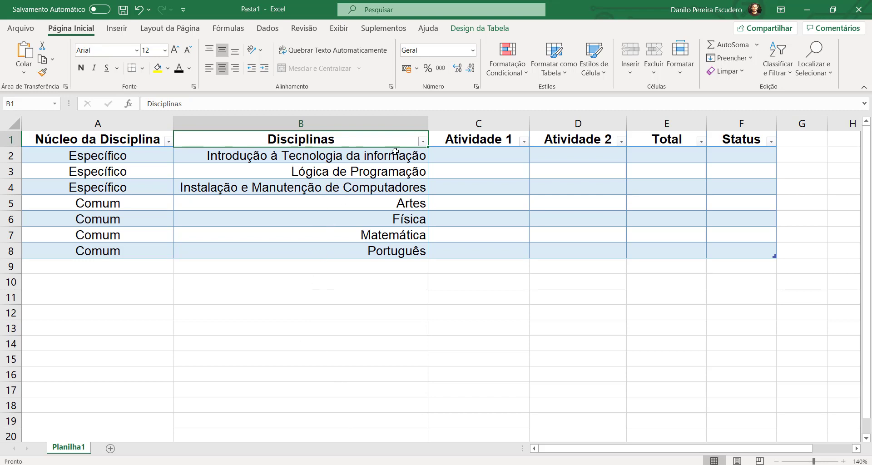
left_click(423, 142)
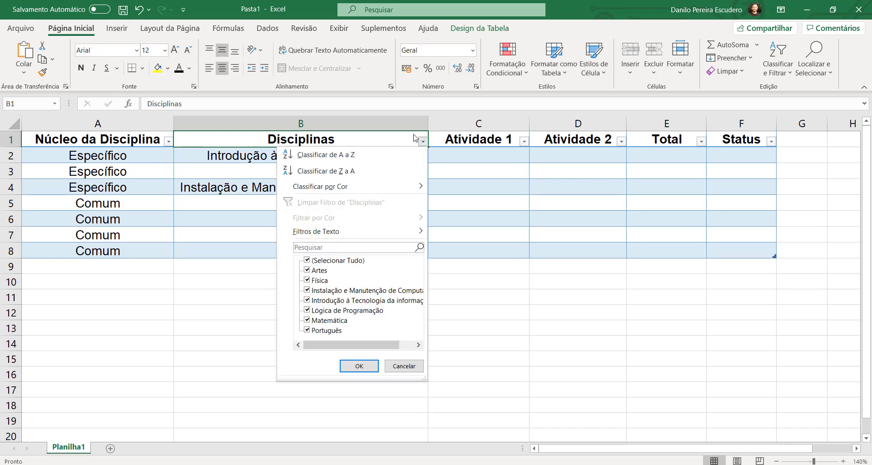
left_click(330, 249)
type("intr")
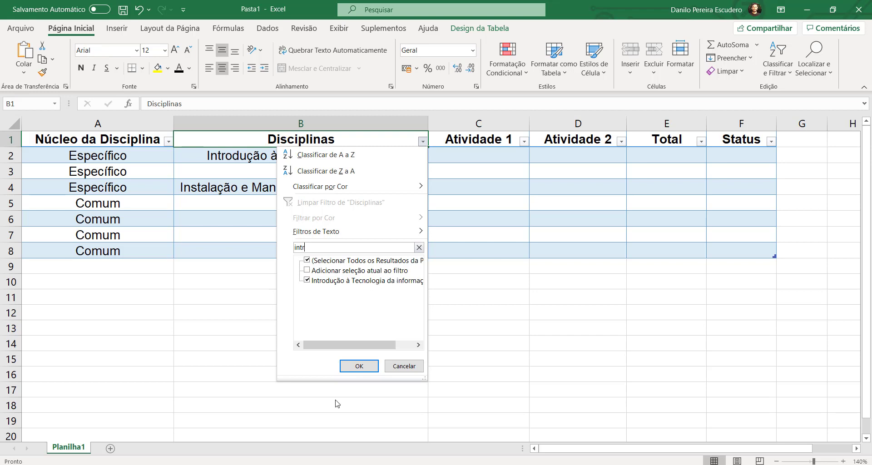
left_click(362, 366)
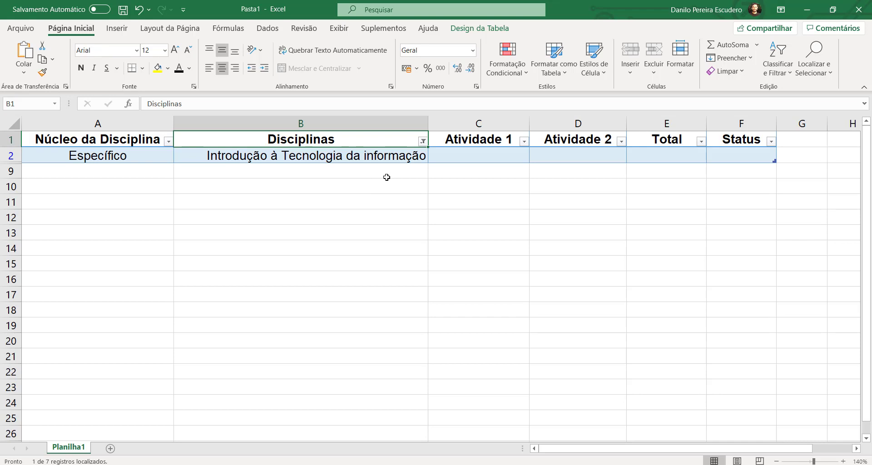
left_click(423, 142)
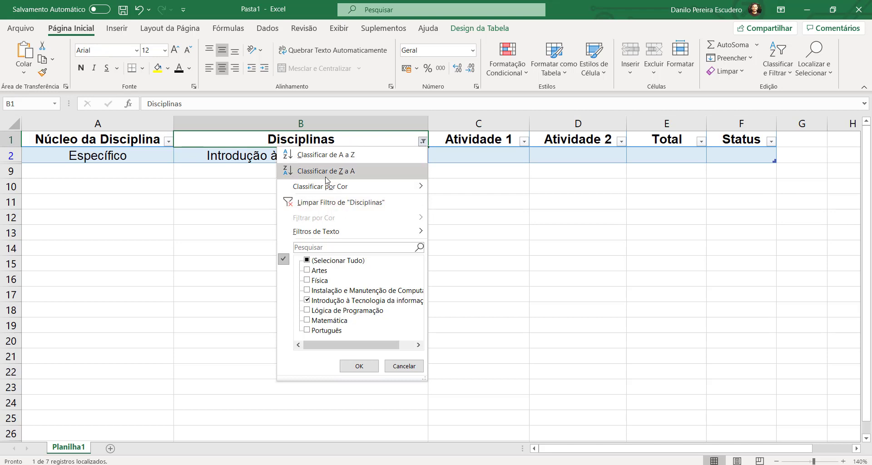
left_click(375, 204)
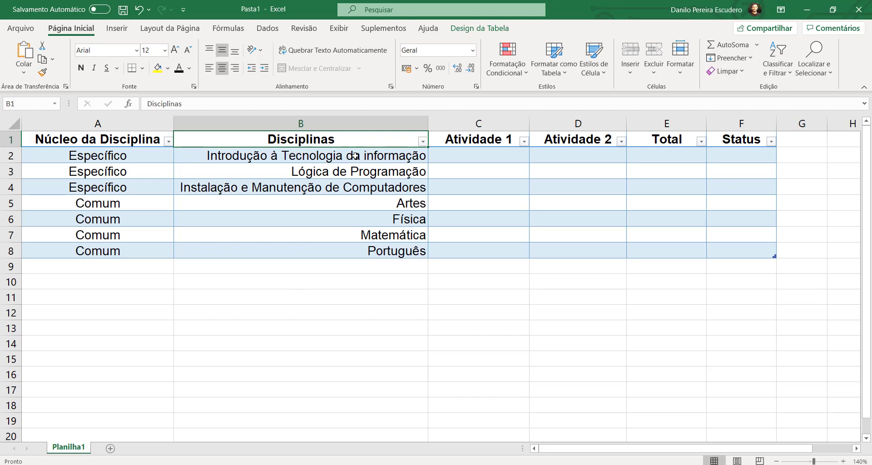
Sort the discipline names in B2:B8 alphabetically from A to Z
left_click_drag(355, 156, 361, 245)
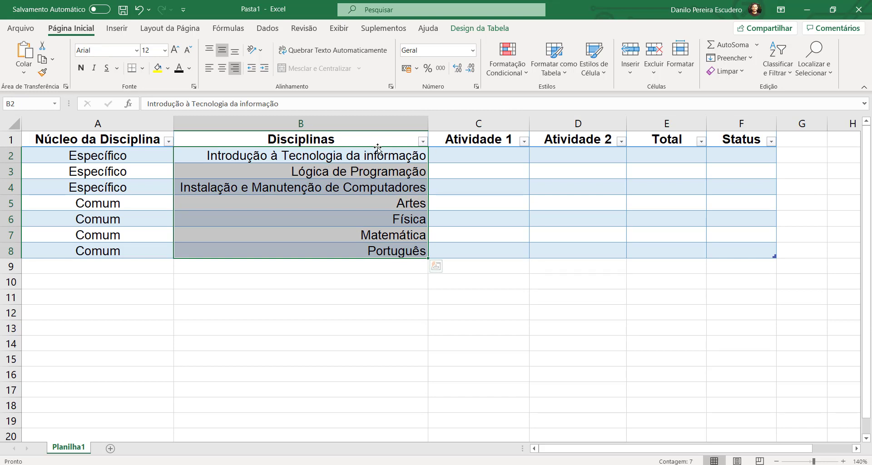
left_click(423, 141)
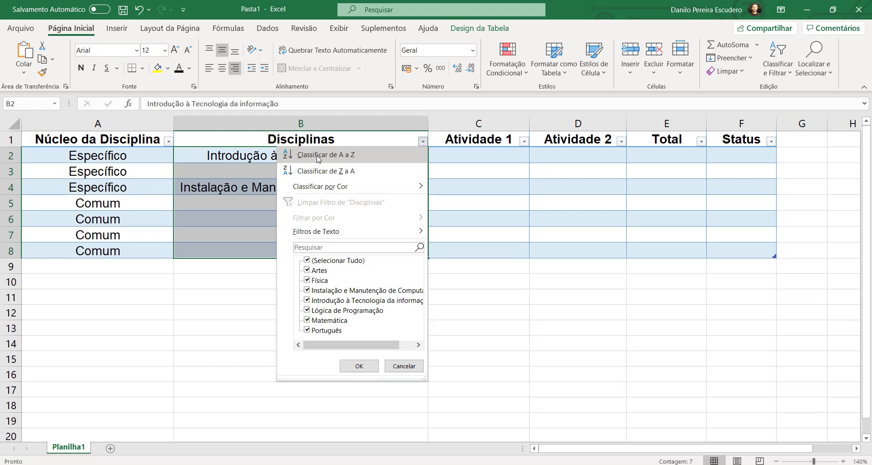
left_click(426, 142)
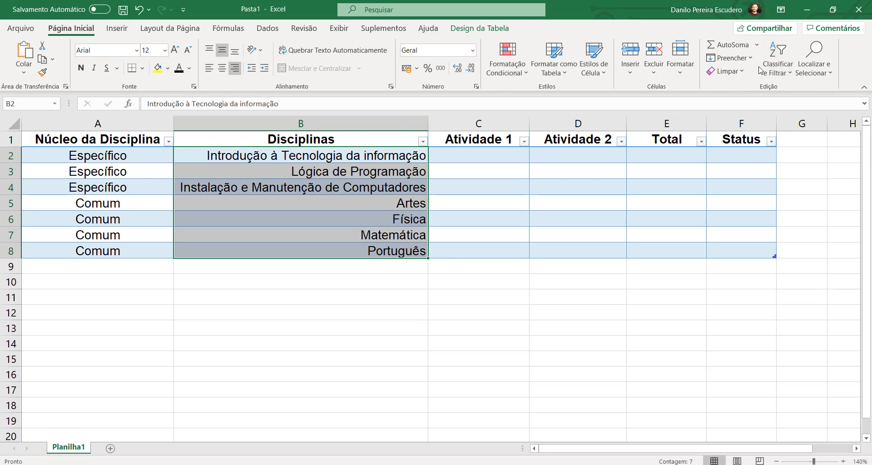
left_click(784, 78)
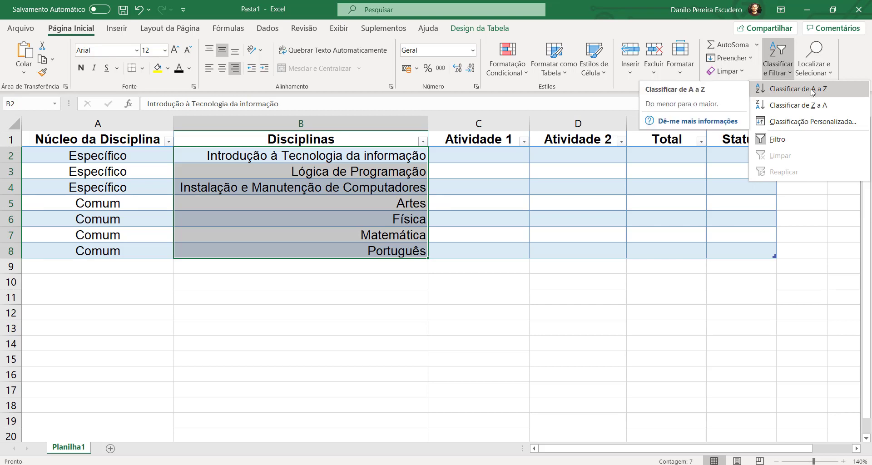
left_click(827, 89)
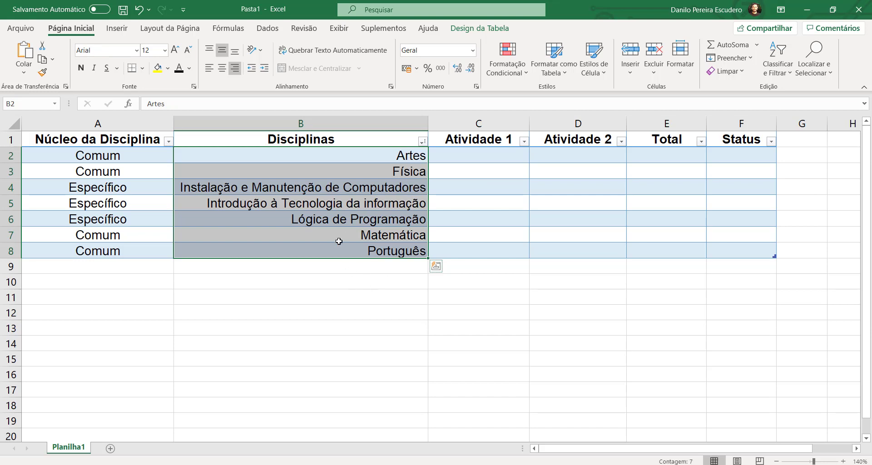
Check the sorted rows, comparing each discipline with its Núcleo da Disciplina value and its activity cells
left_click(407, 158)
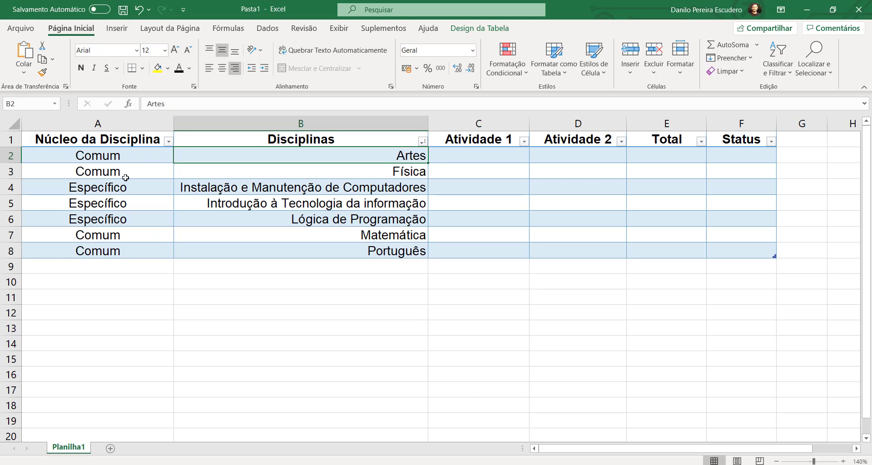
left_click(100, 157)
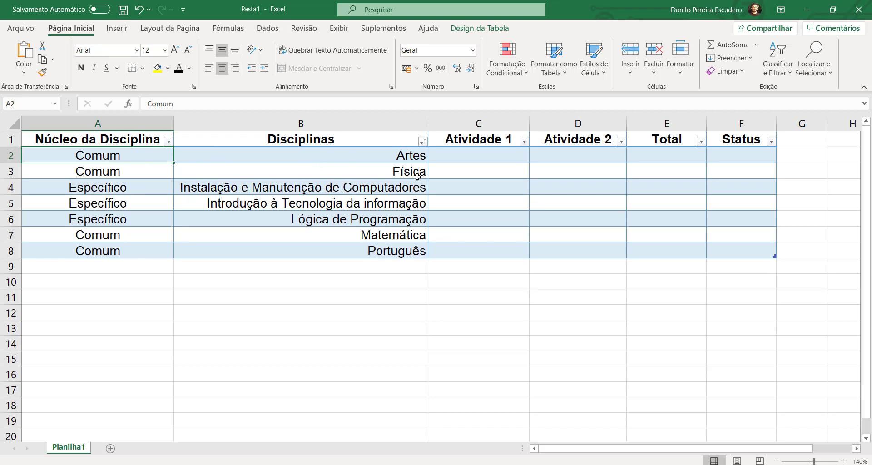
left_click(468, 158)
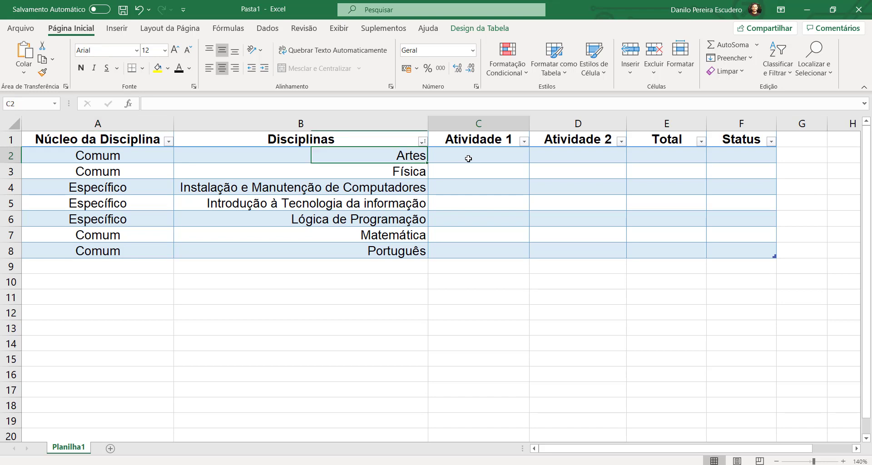
left_click(590, 150)
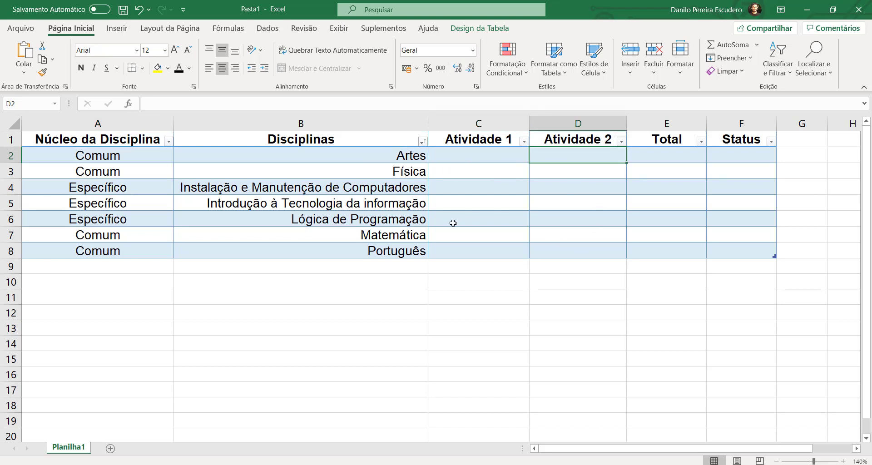
left_click(385, 155)
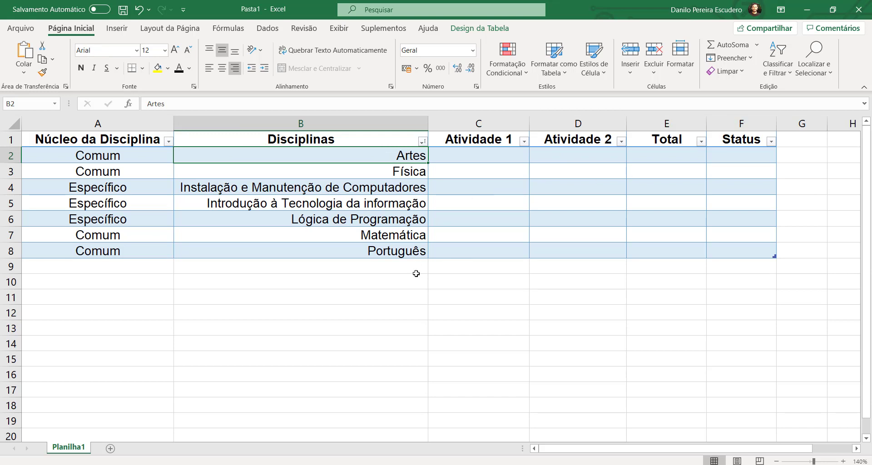
left_click_drag(398, 158, 406, 269)
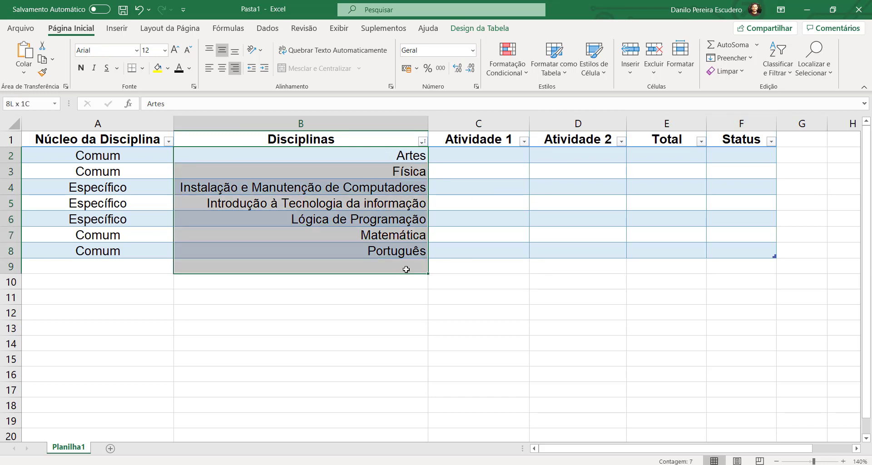
left_click(411, 167)
left_click(157, 158)
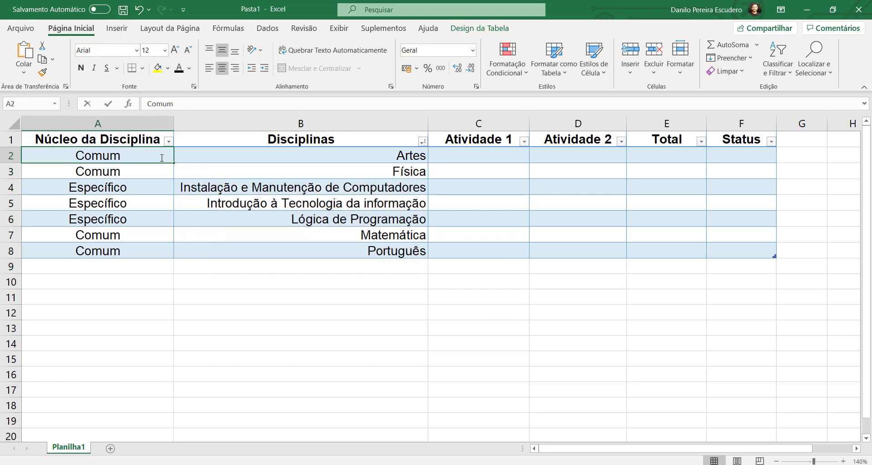
left_click(424, 157)
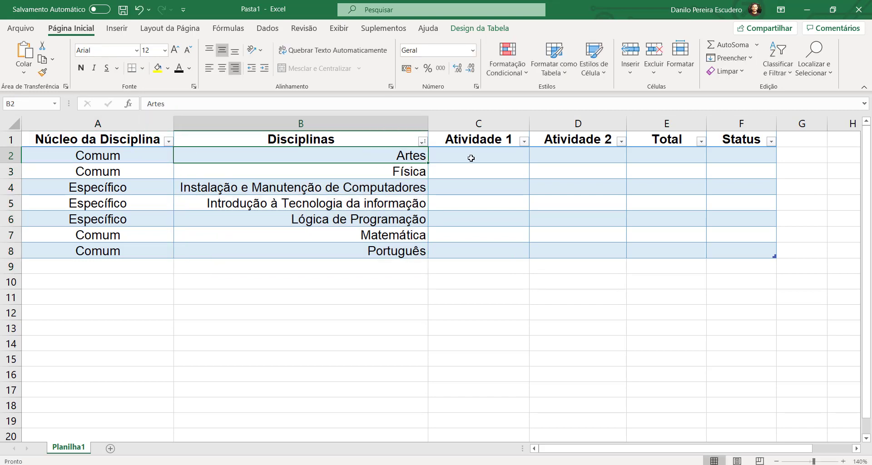
left_click(485, 161)
left_click(553, 159)
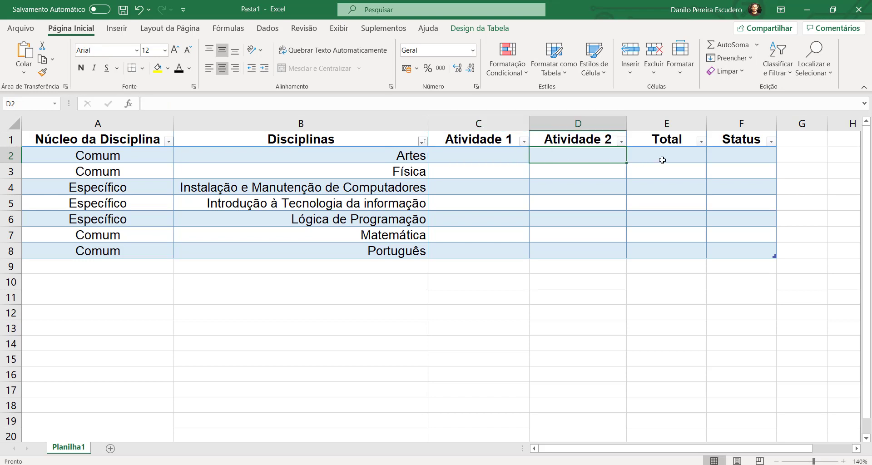
left_click_drag(664, 159, 740, 151)
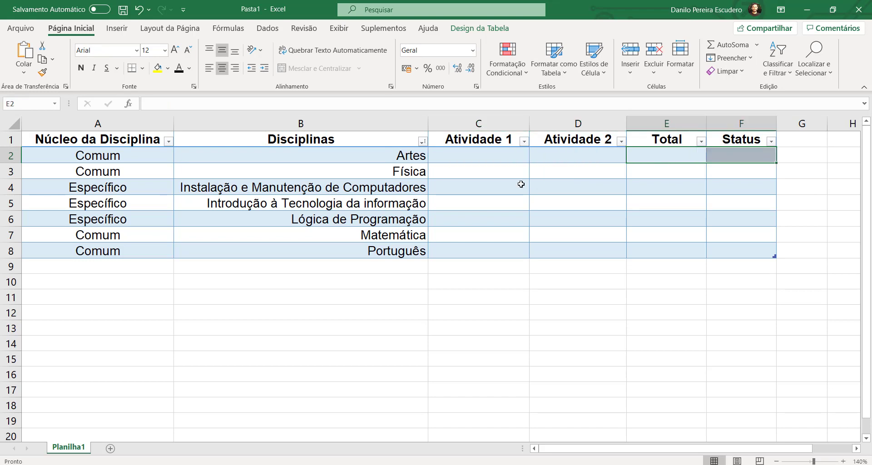
Enter the Atividade 1 grades 25, 50, 40 and 33 in C2:C5, from Artes to Introdução à Tecnologia da informação
left_click(480, 159)
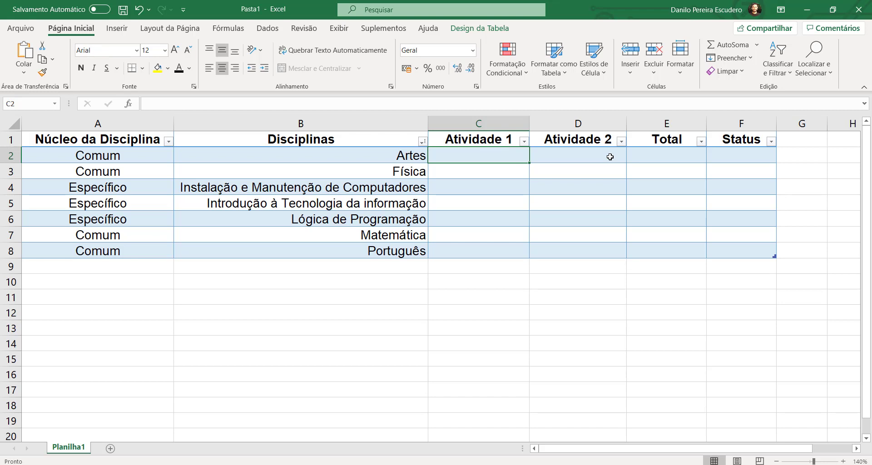
type("25")
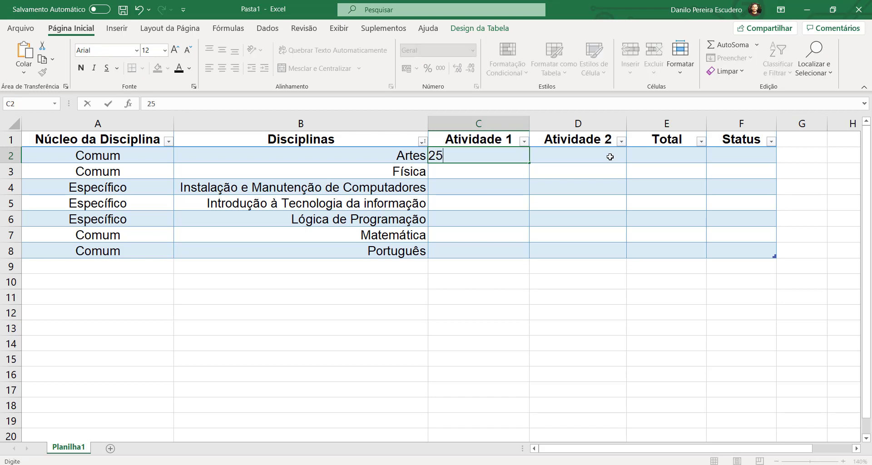
left_click(503, 174)
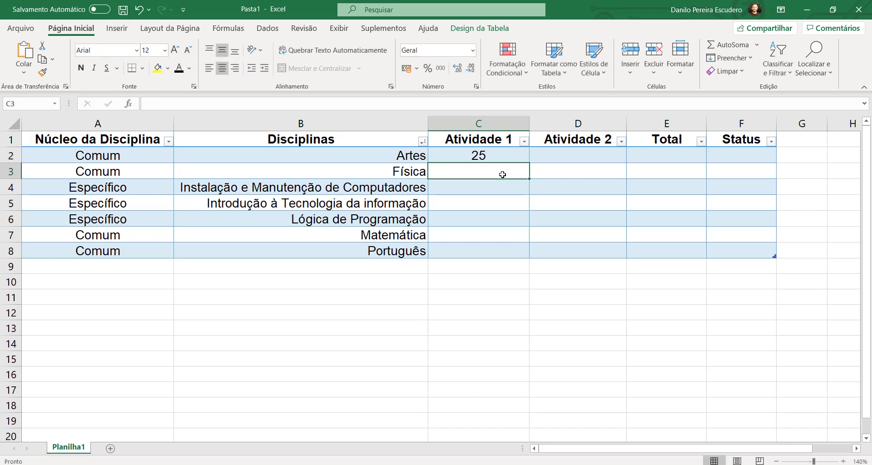
type("50")
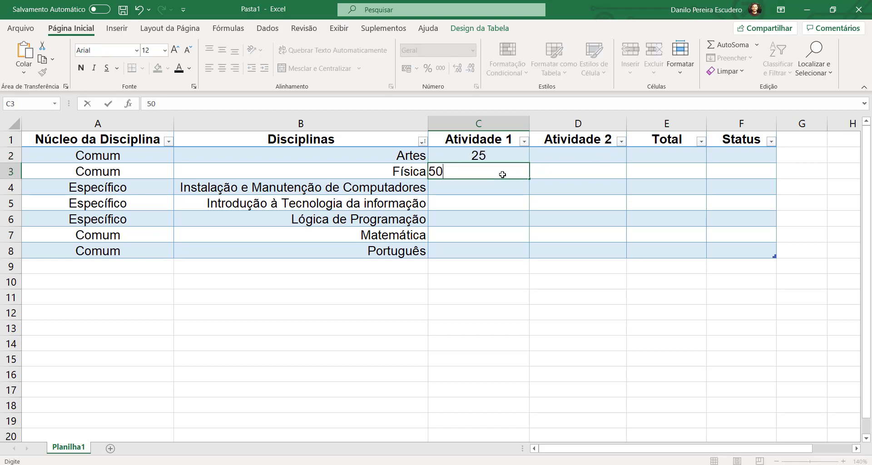
left_click(491, 184)
type("40")
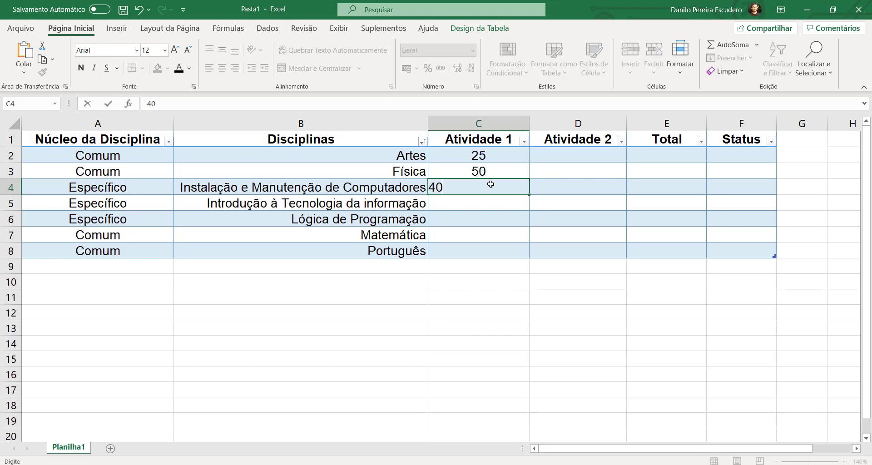
left_click(475, 208)
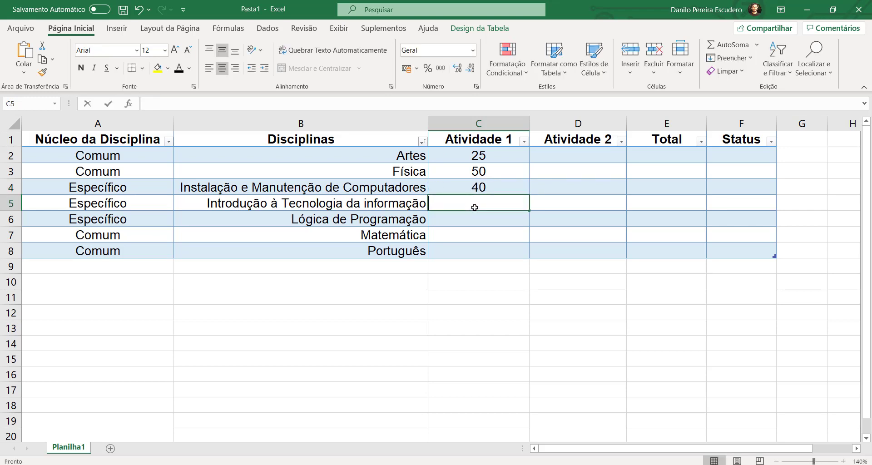
type("33")
Enter the Atividade 1 grades 44 for Lógica de Programação, 10 for Matemática and 45 for Português in C6:C8
left_click(470, 218)
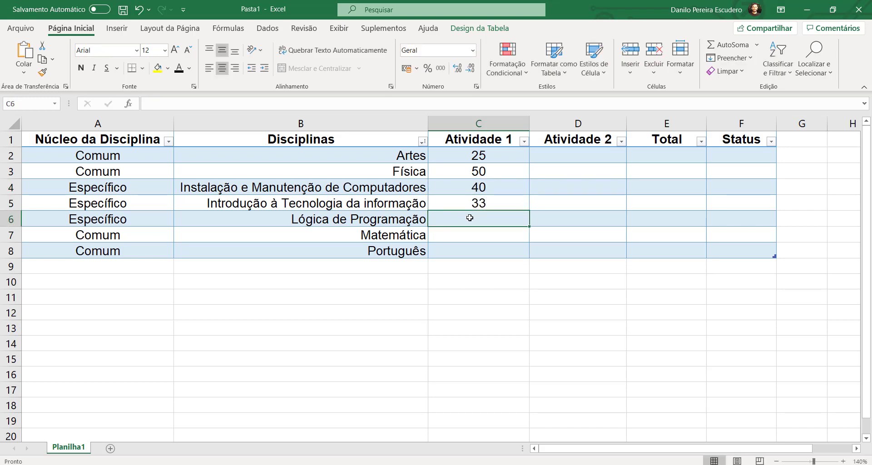
type("44")
left_click(466, 232)
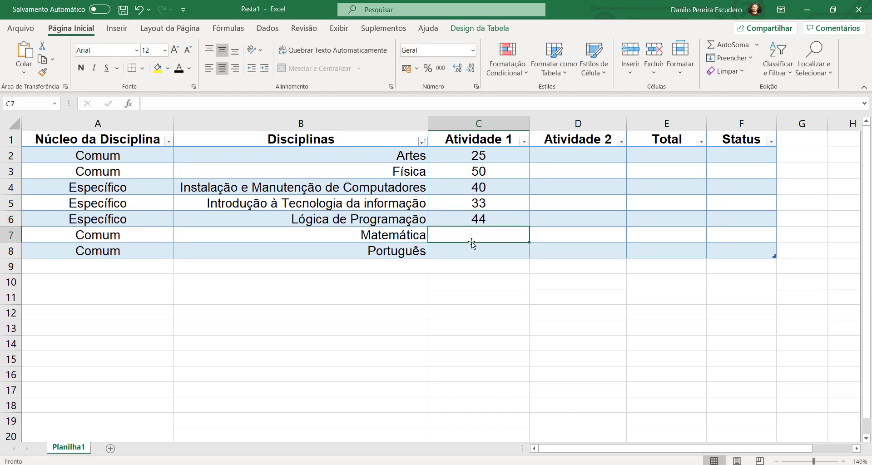
type("10")
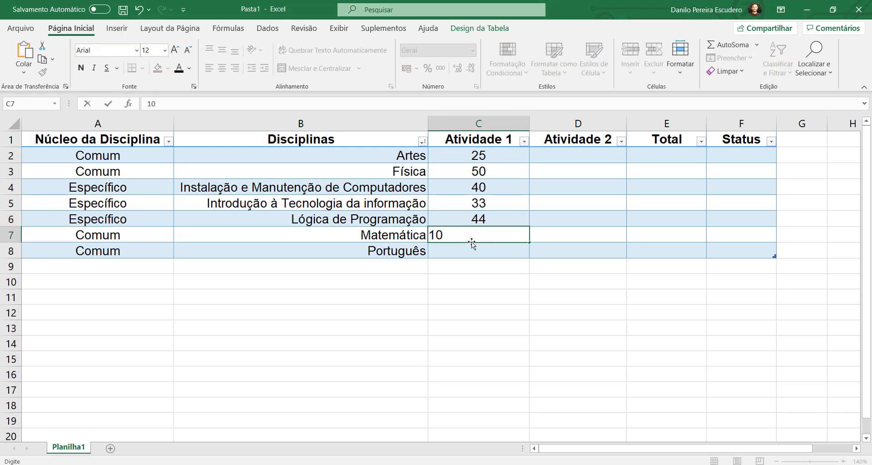
key("Return")
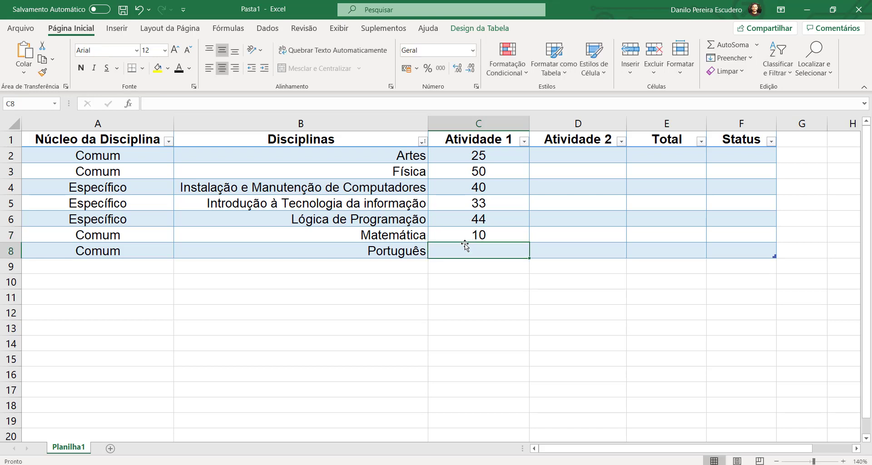
type("45")
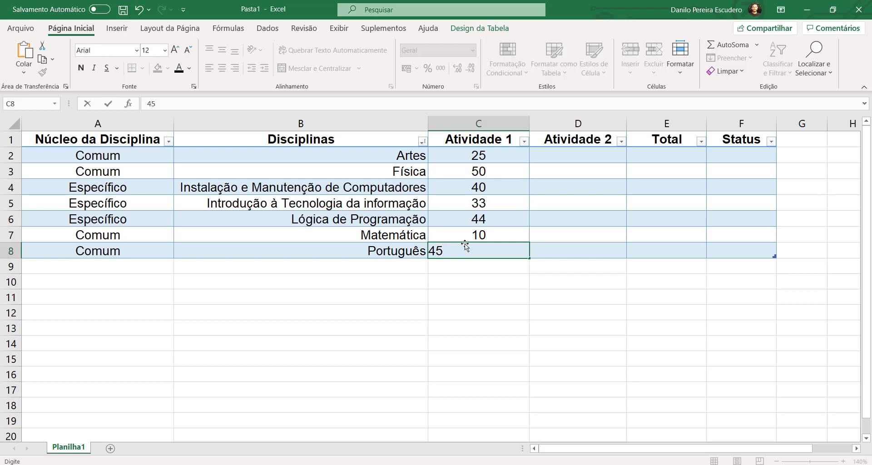
key("Return")
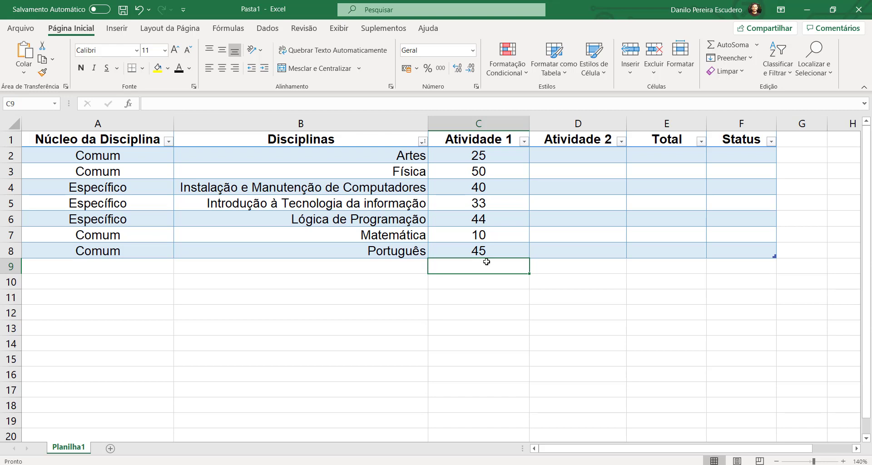
Fill the Português grade in C8 down to C15 and undo that fill
left_click_drag(486, 160, 480, 250)
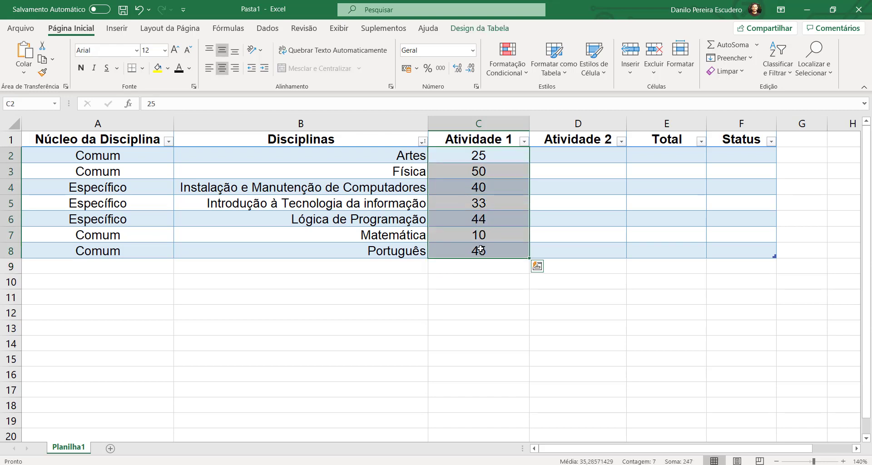
left_click(482, 280)
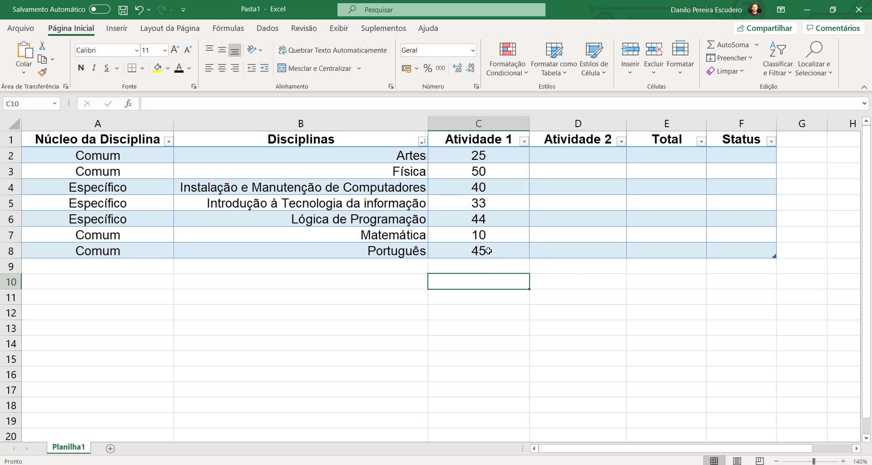
left_click(488, 251)
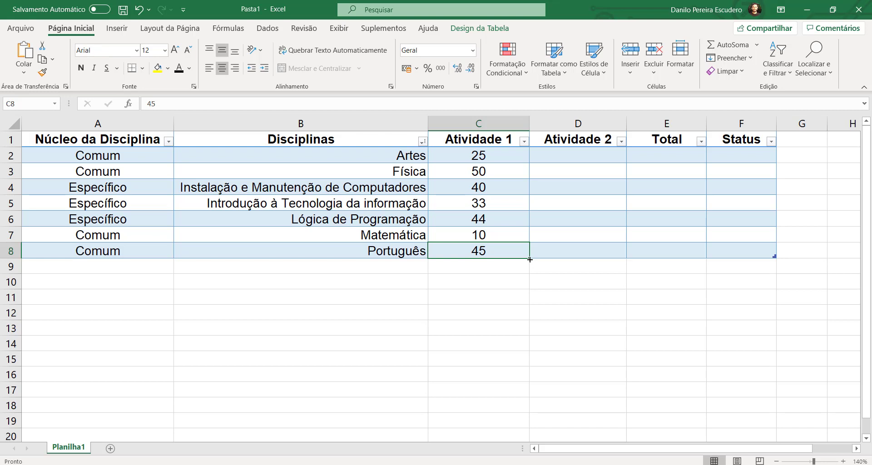
left_click_drag(530, 259, 526, 360)
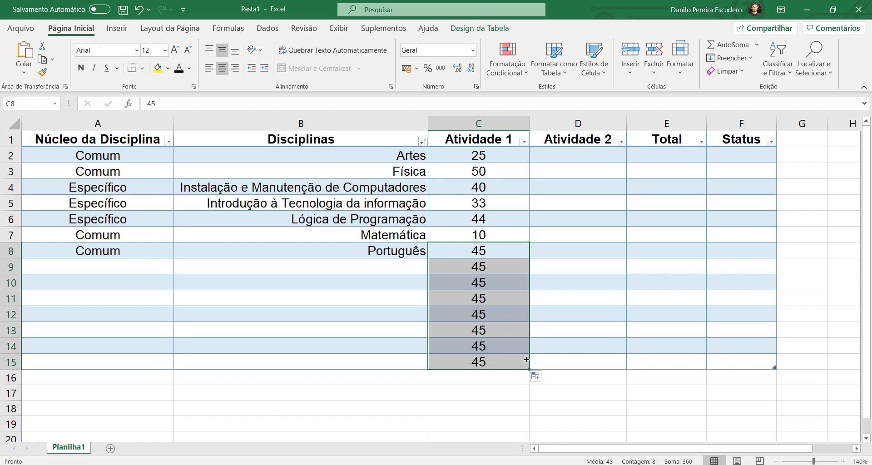
key("ctrl+z")
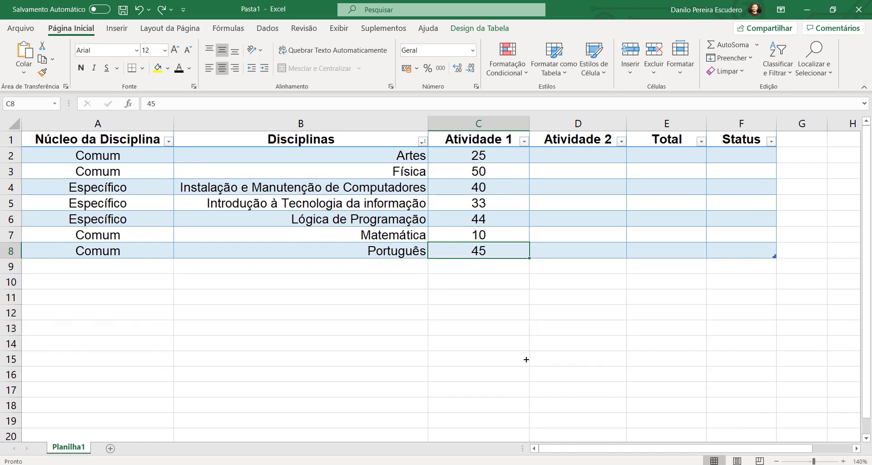
Fill the discipline name in B8 down to B16 and undo that fill
left_click(387, 252)
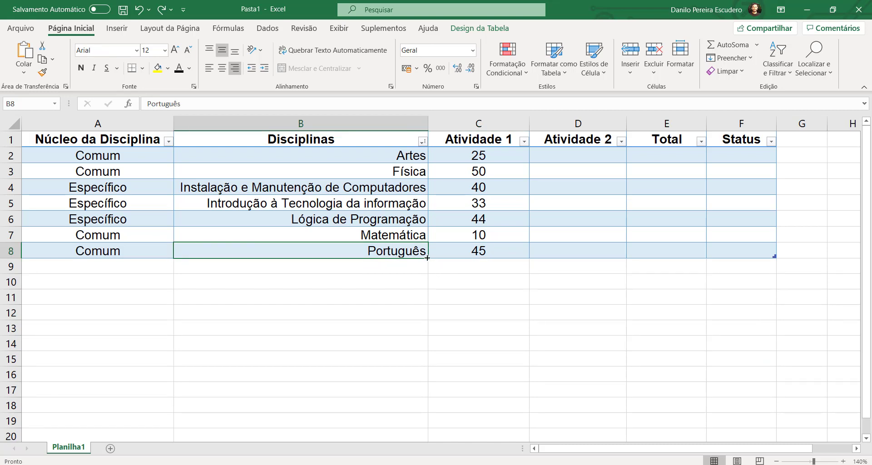
left_click_drag(428, 258, 427, 384)
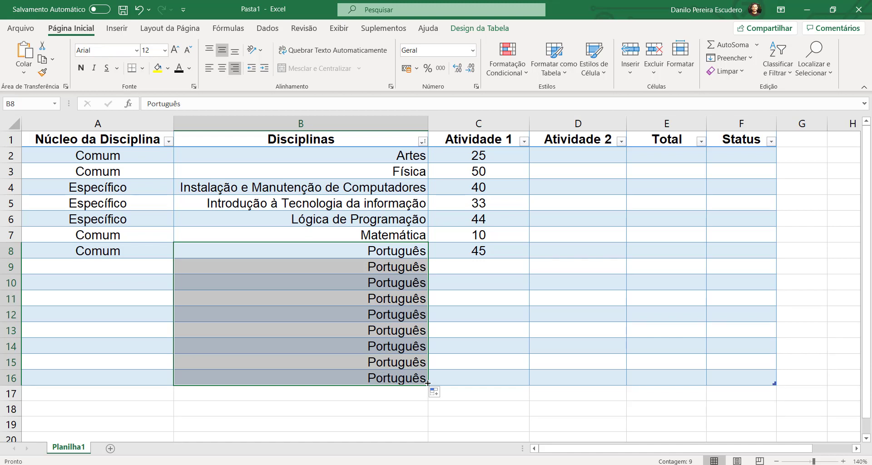
key("ctrl+z")
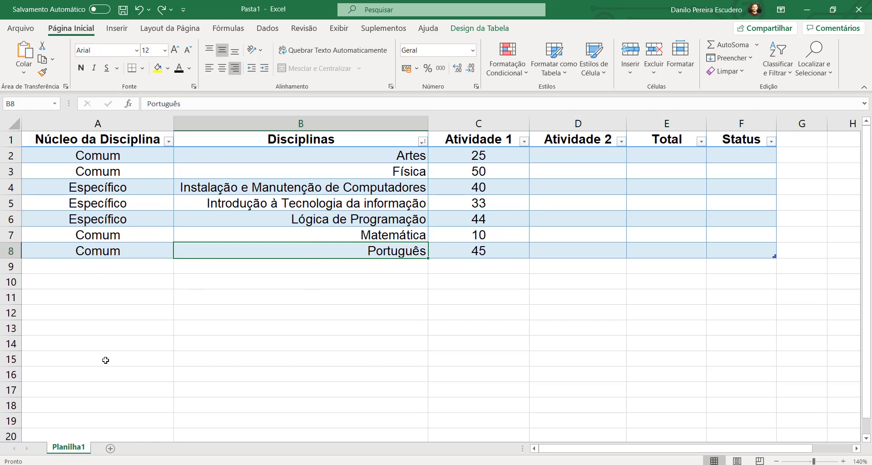
left_click(123, 261)
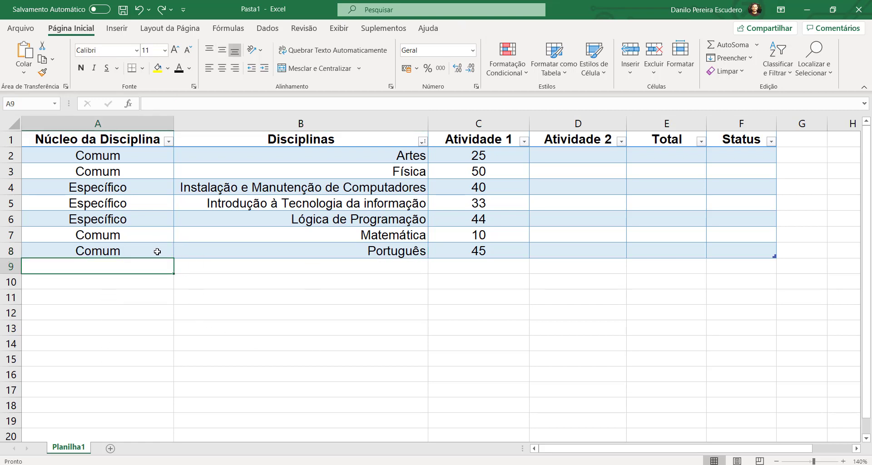
key("Up")
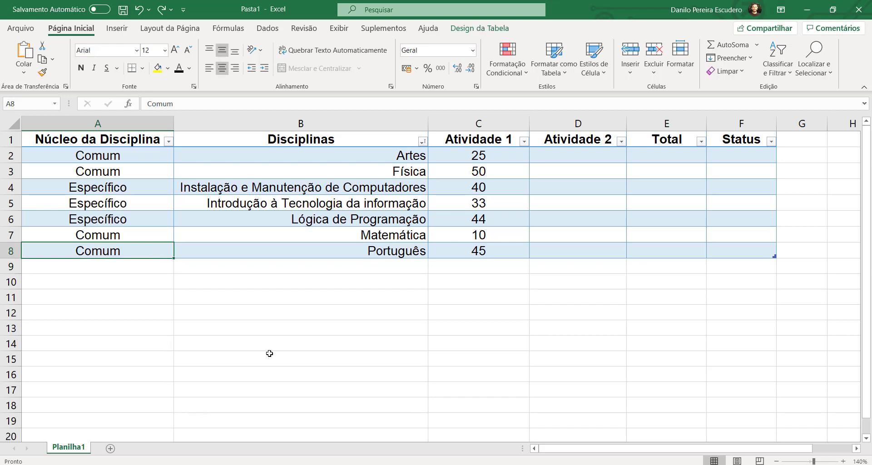
Enter the starting numbers 1 in C11 and 2 in C12, below the table
left_click(476, 303)
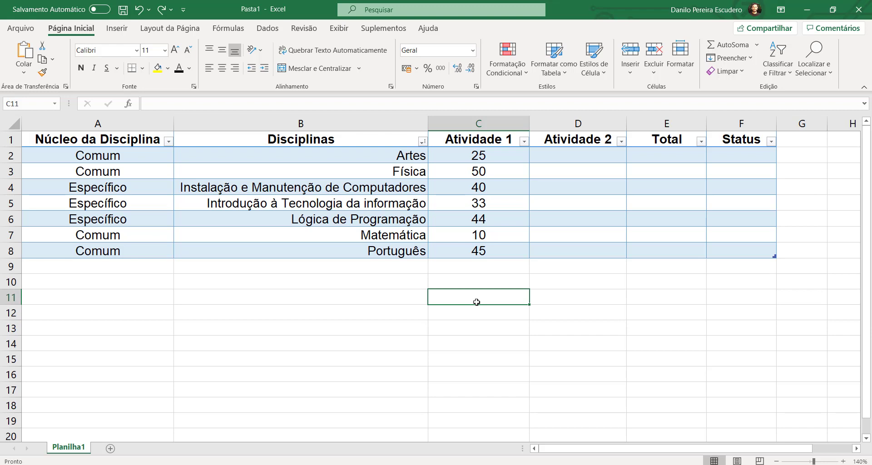
type("1")
key("Return")
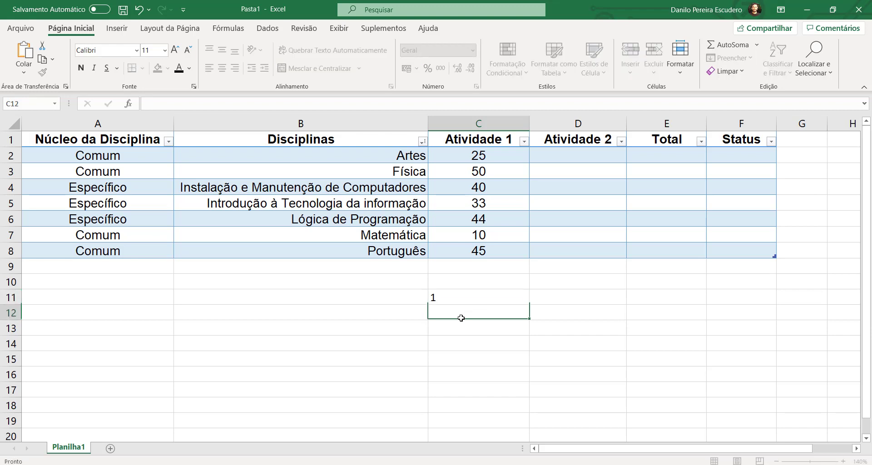
type("2")
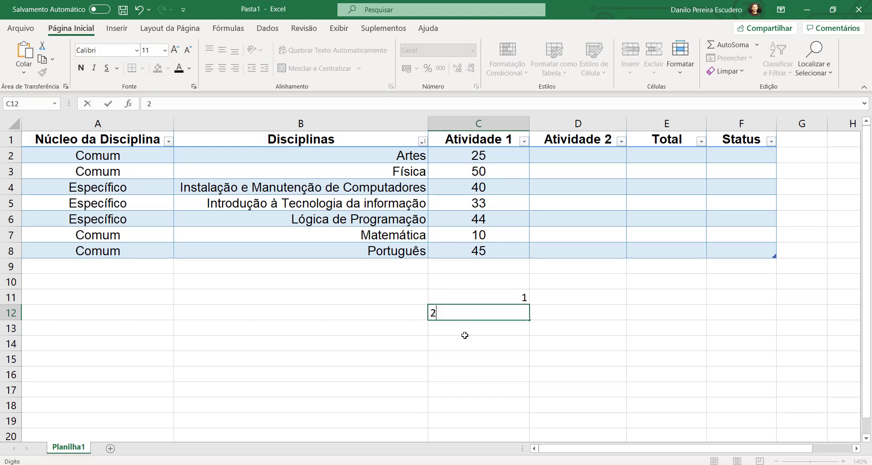
key("Return")
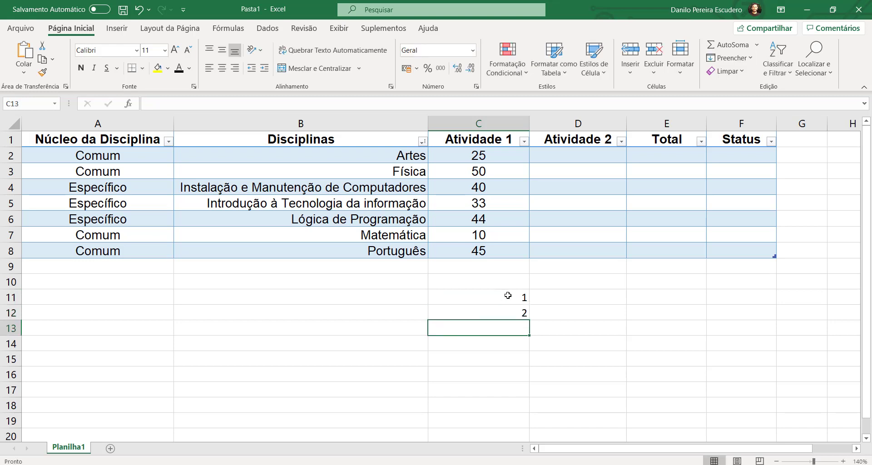
Extend the number sequence in C11:C12 down to C18 and undo that fill
left_click_drag(507, 296, 504, 310)
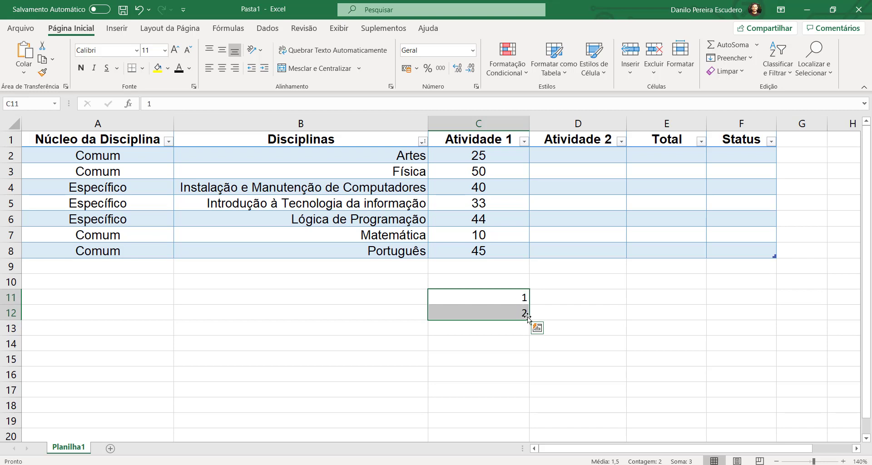
left_click_drag(530, 320, 530, 414)
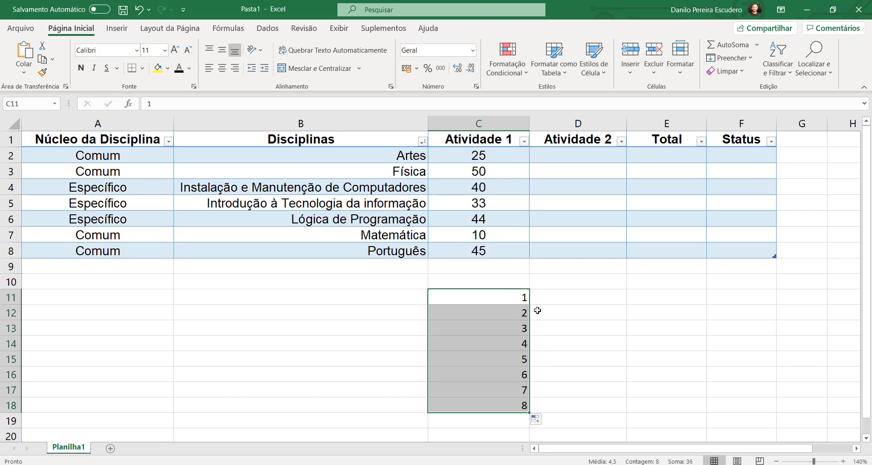
key("ctrl+z")
Set C12 to 3 and C13 to 5, and extend the odd-number sequence from C11:C13 down to C17
left_click(523, 313)
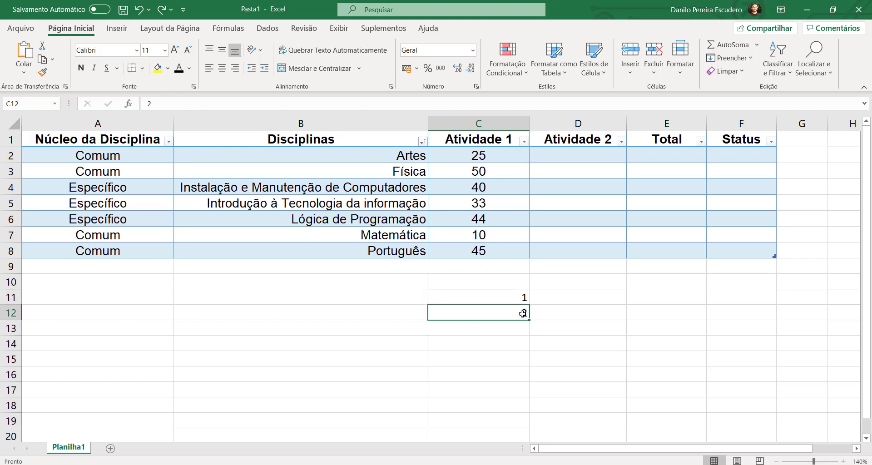
key("BackSpace")
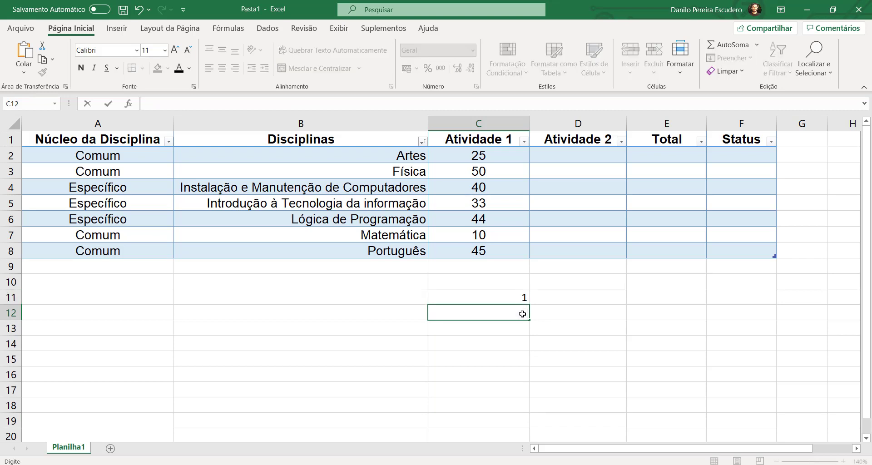
type("3")
left_click(502, 327)
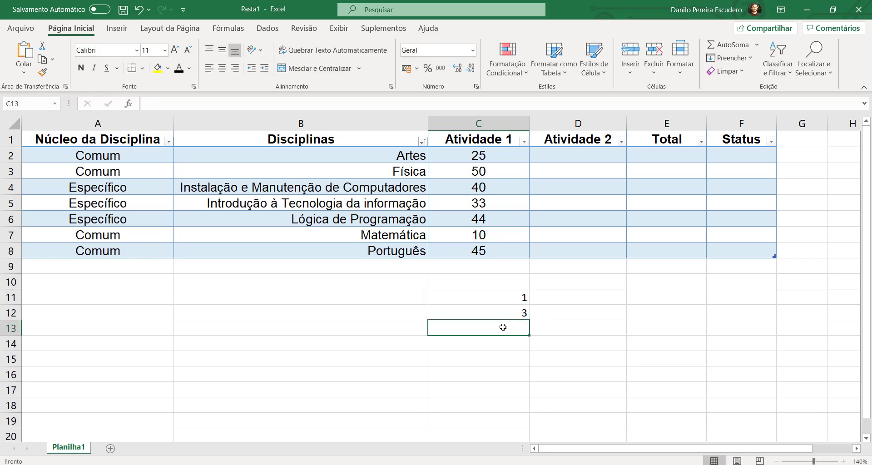
type("5")
left_click(567, 334)
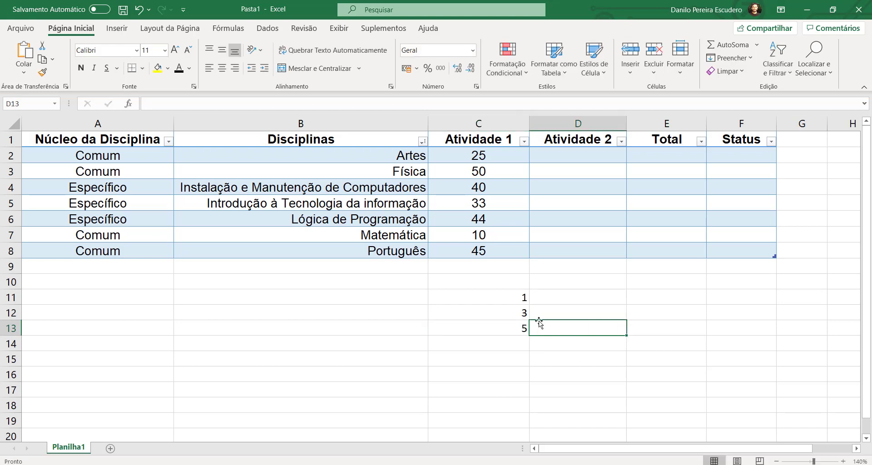
left_click_drag(511, 295, 532, 398)
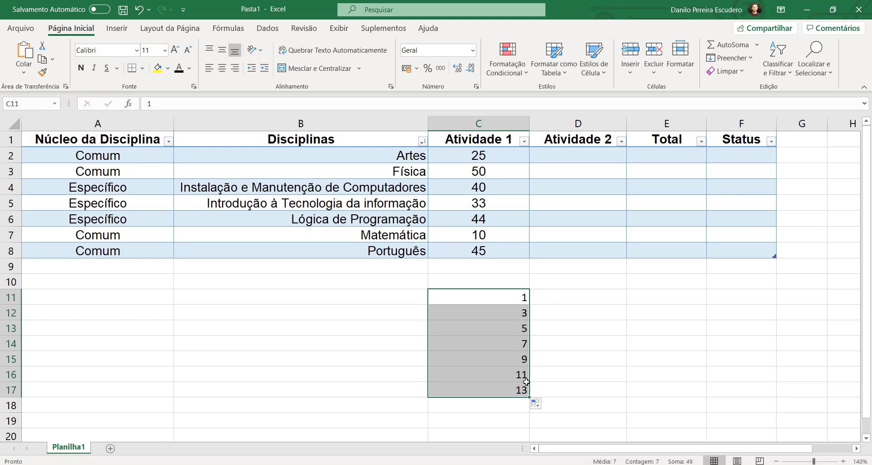
Clear the number sequence in C11:C17 and fill the Atividade 1 grades in C2:C8 across into the Atividade 2 column
key("Delete")
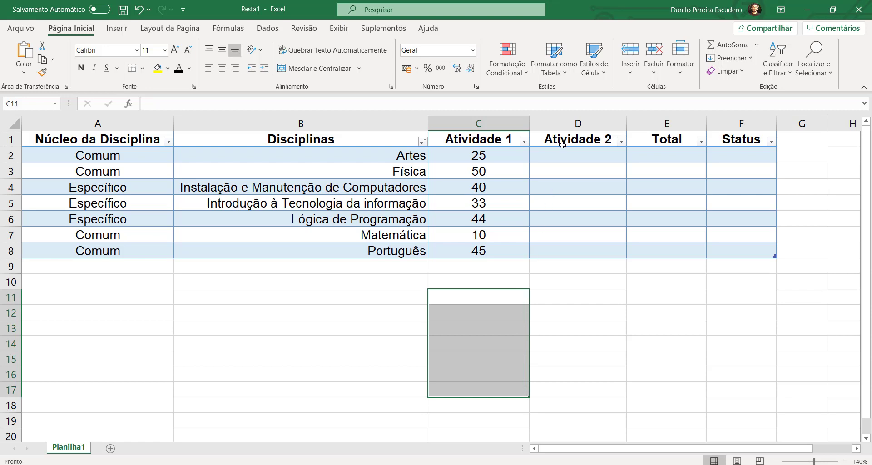
left_click_drag(490, 158, 516, 255)
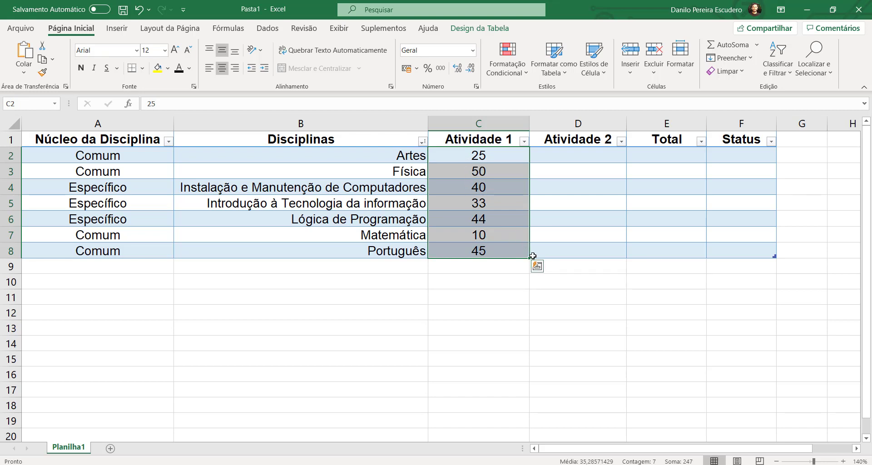
left_click_drag(530, 257, 590, 250)
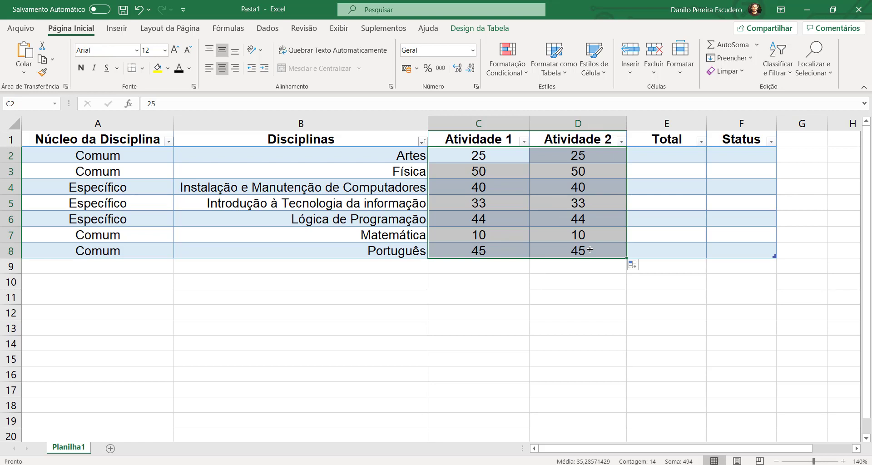
left_click(552, 329)
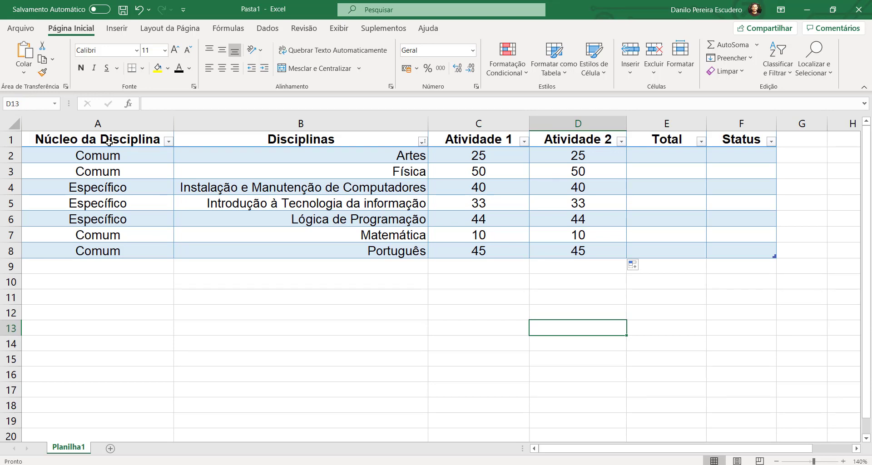
left_click_drag(109, 142, 741, 139)
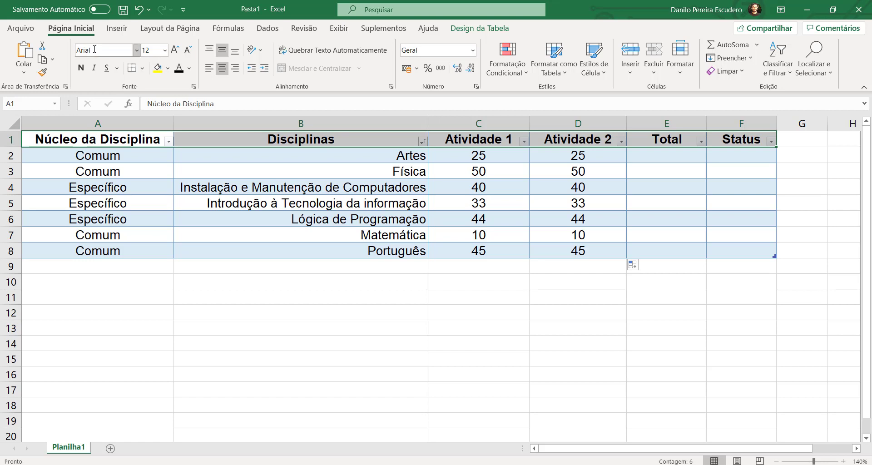
left_click(574, 191)
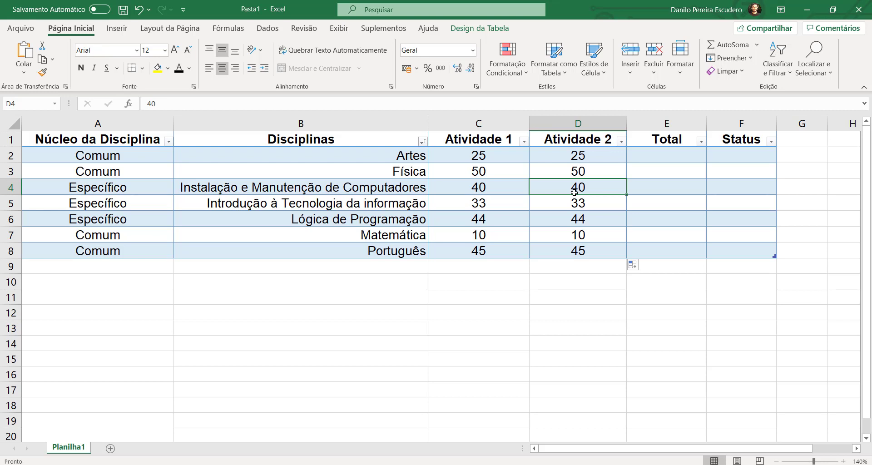
Start a formula with the SOMA function in E2, the first cell of the Total column
left_click(657, 156)
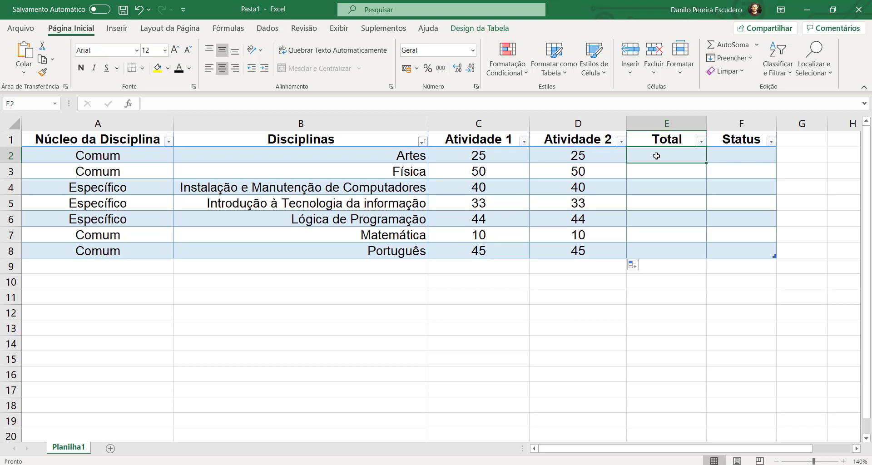
type("=")
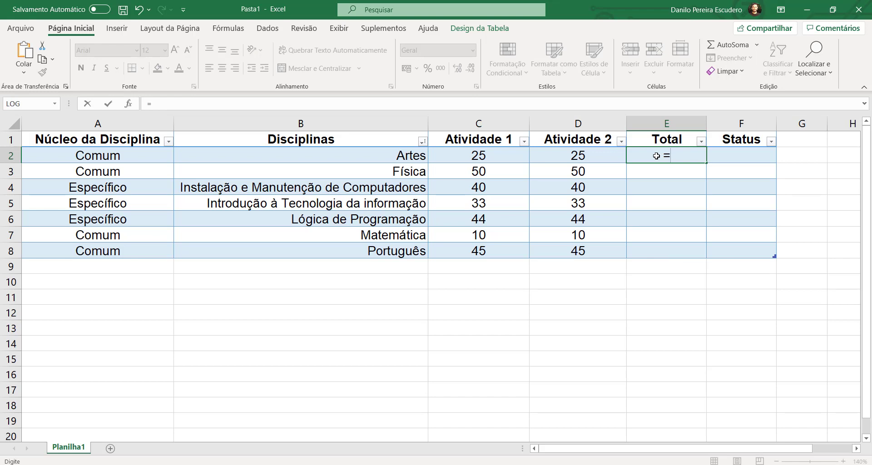
type("som")
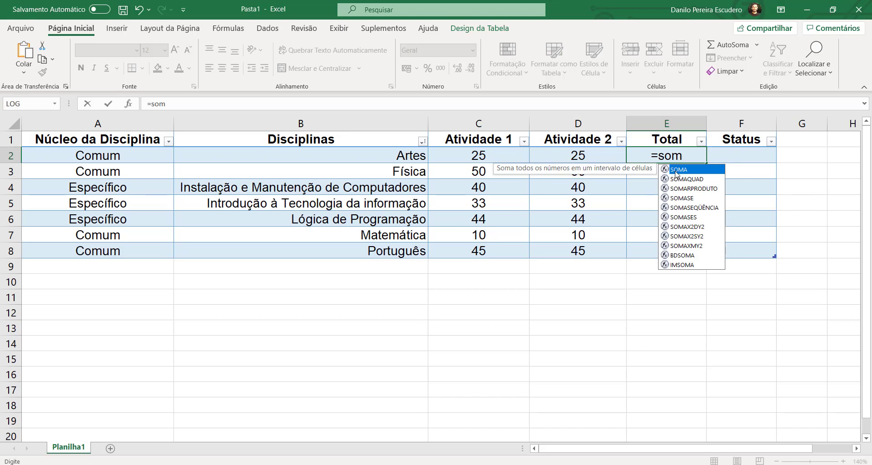
double_click(676, 170)
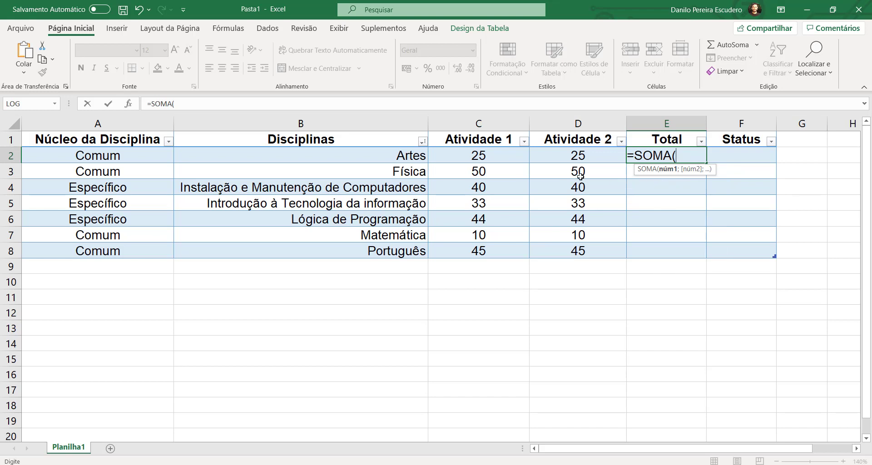
left_click(484, 156)
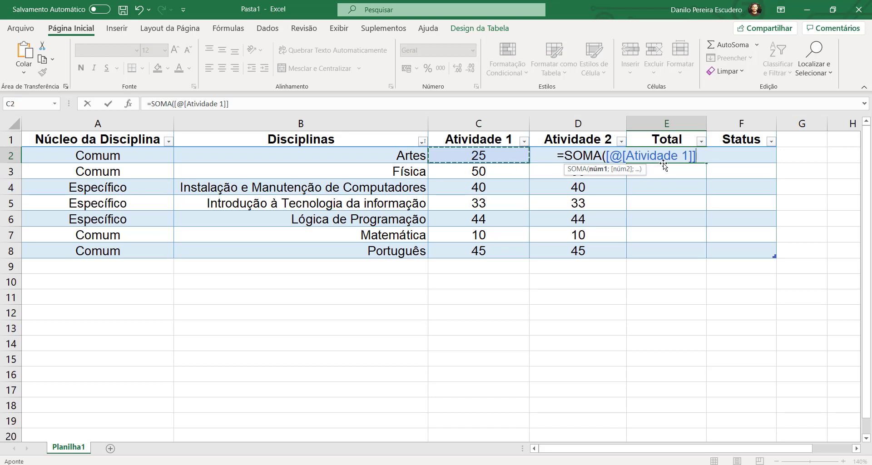
key("BackSpace")
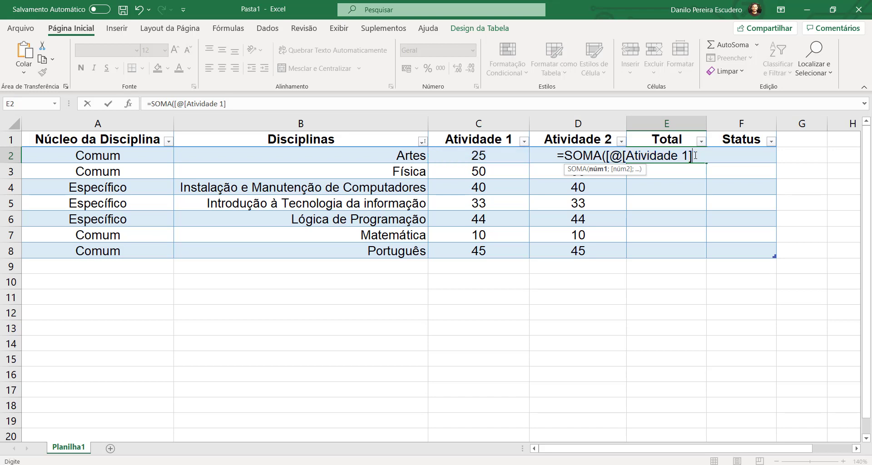
key("BackSpace")
key("BackSpace")
key("BackSpace")
key("BackSpace")
key("BackSpace")
key("BackSpace")
key("BackSpace")
key("BackSpace")
key("BackSpace")
key("BackSpace")
key("BackSpace")
key("BackSpace")
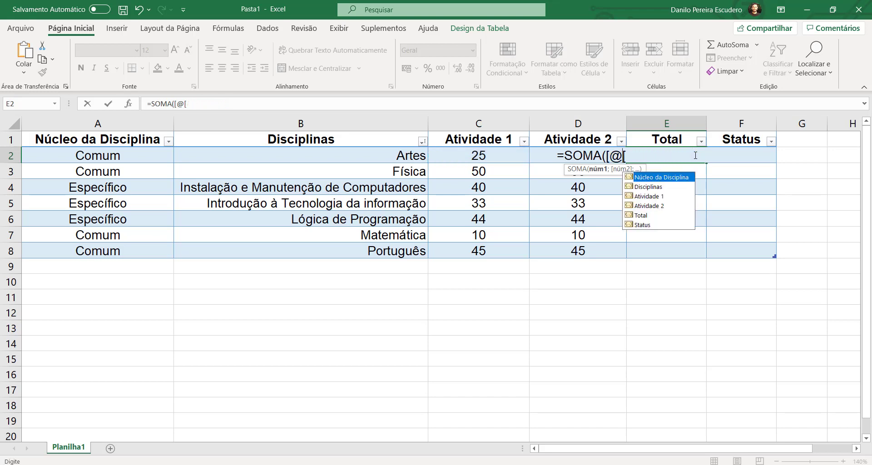
key("BackSpace")
key("BackSpace")
Complete the Total formula in E2 as =SOMA(C2;D2), removing the stray opening square bracket, and enter it
type("C")
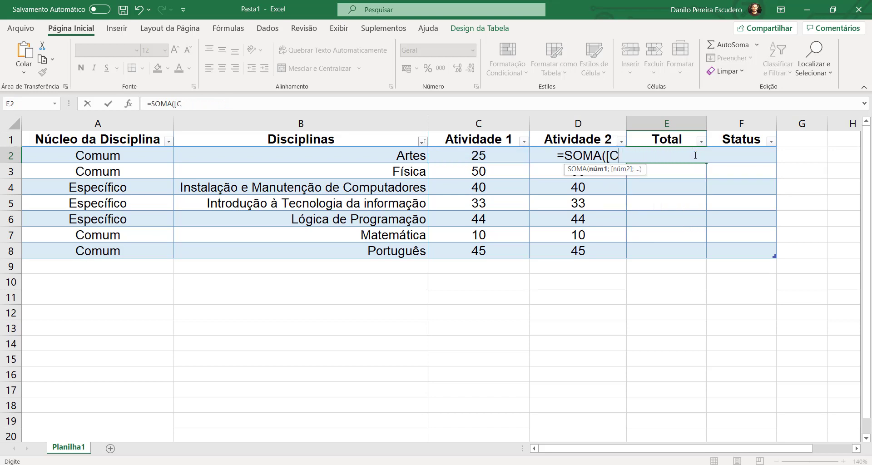
type("2")
type(";")
type("D")
type("2")
left_click(610, 157)
key("Delete")
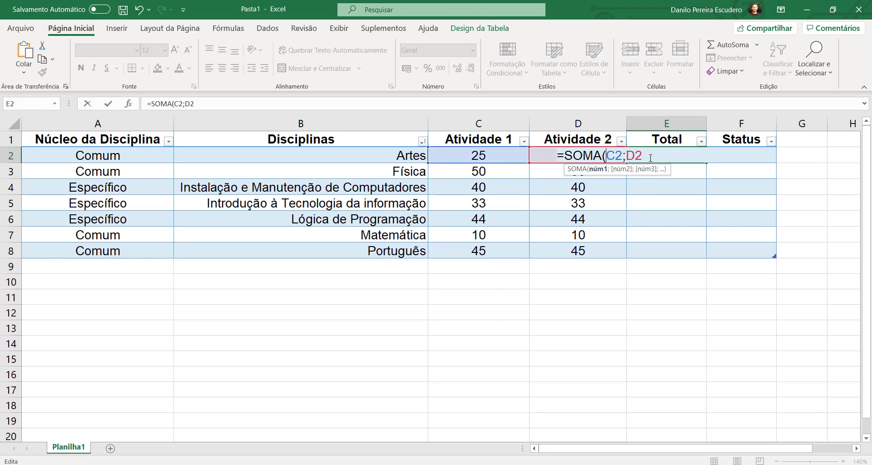
left_click(650, 158)
type(")")
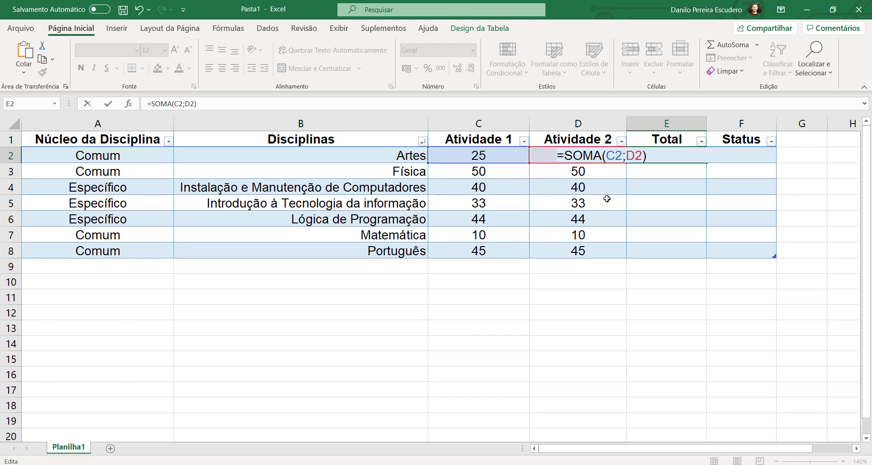
key("Return")
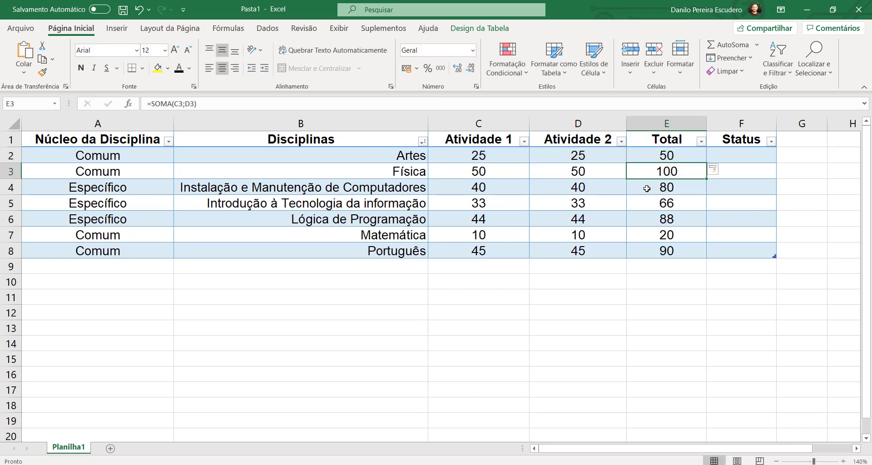
Examine the sum formula of each Total cell from E2 down to E8
left_click(661, 158)
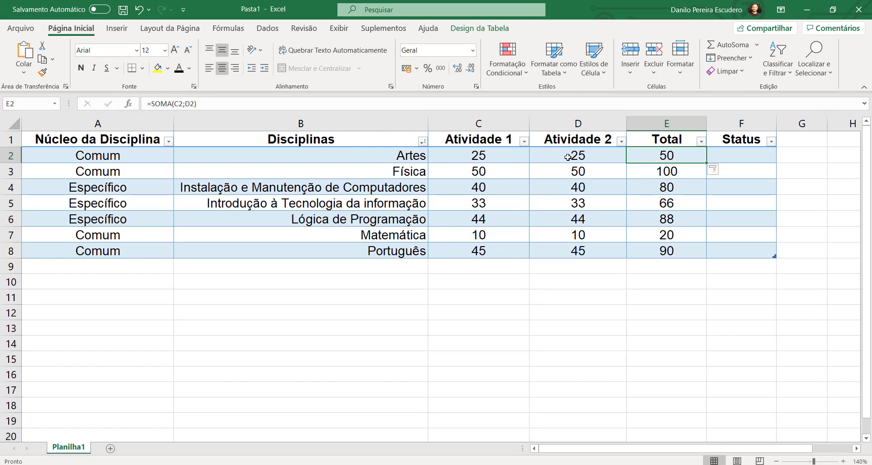
left_click(666, 171)
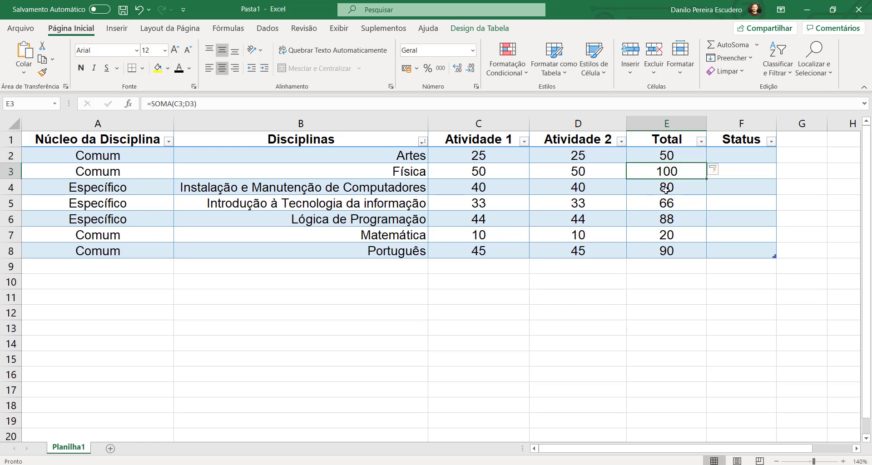
left_click(666, 187)
left_click(666, 203)
left_click(666, 222)
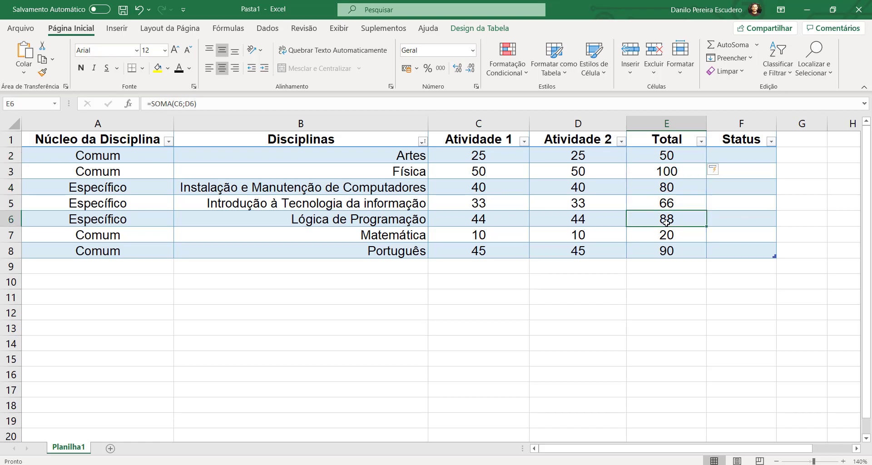
left_click(666, 235)
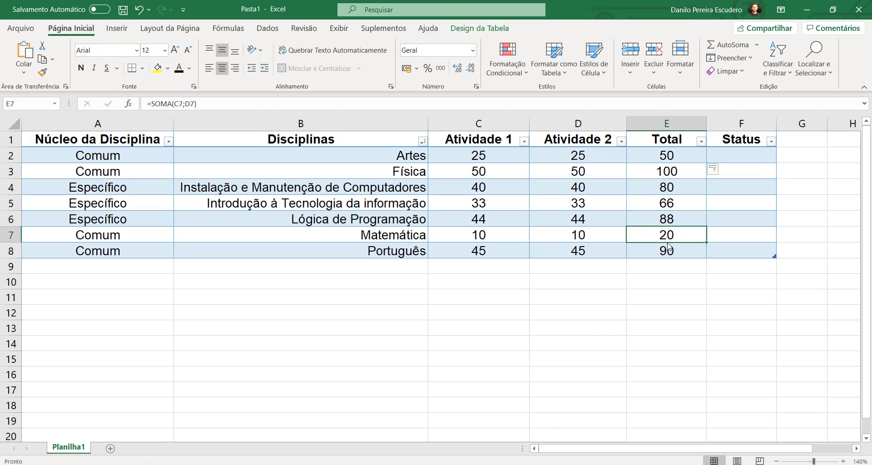
left_click(667, 251)
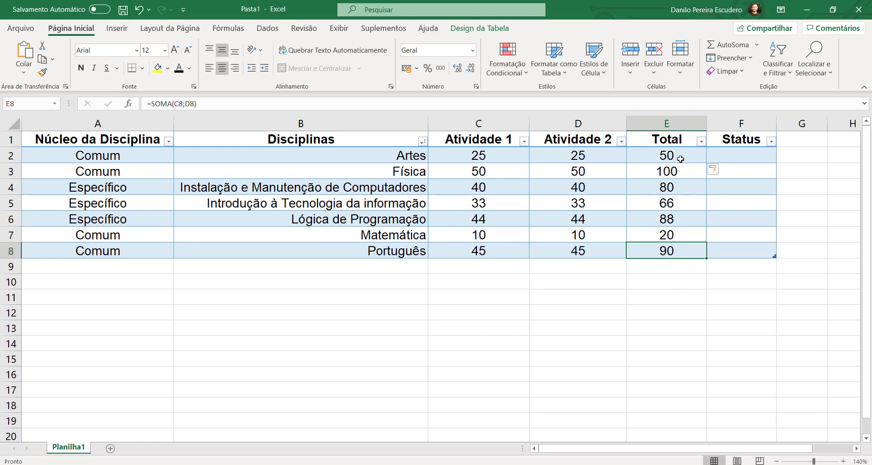
Fill the sum formula from E2 down the Total column to E8
left_click_drag(670, 171, 676, 246)
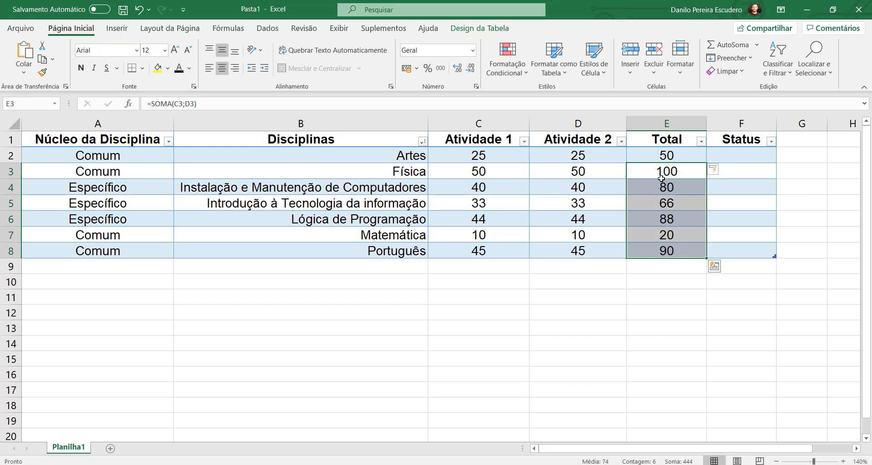
left_click(664, 158)
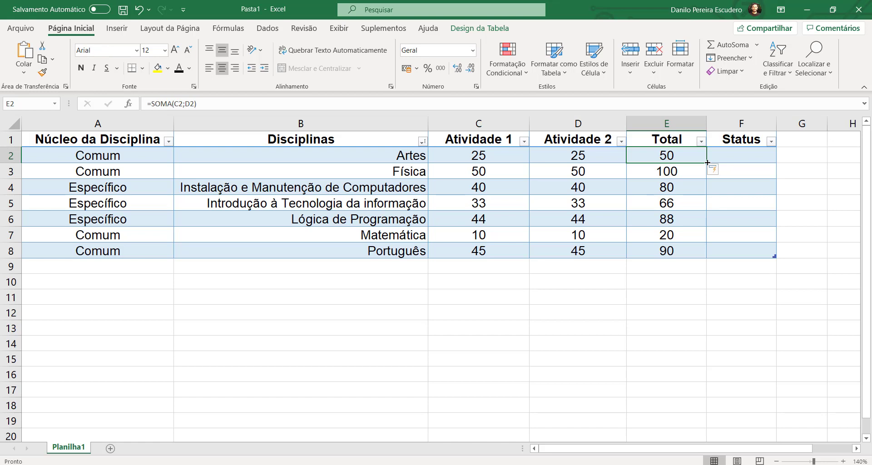
left_click_drag(707, 163, 707, 261)
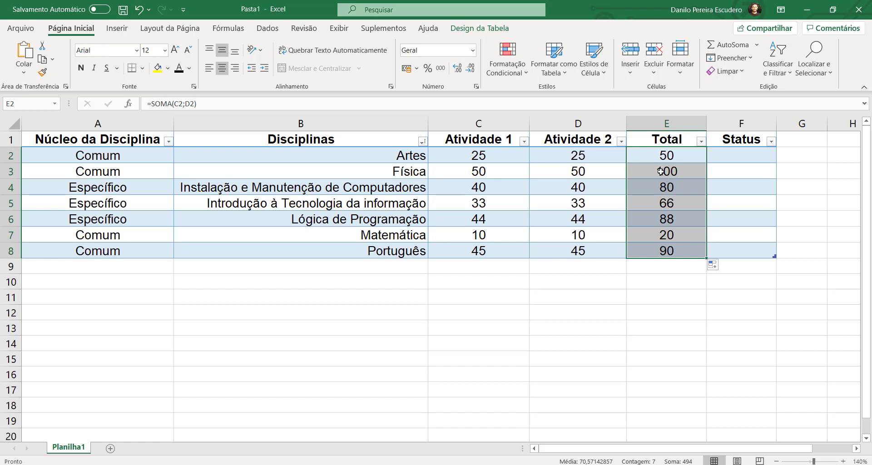
Compare the cell references in the filled Total formulas with the Atividade 1 and Atividade 2 grades of their rows
left_click(661, 172)
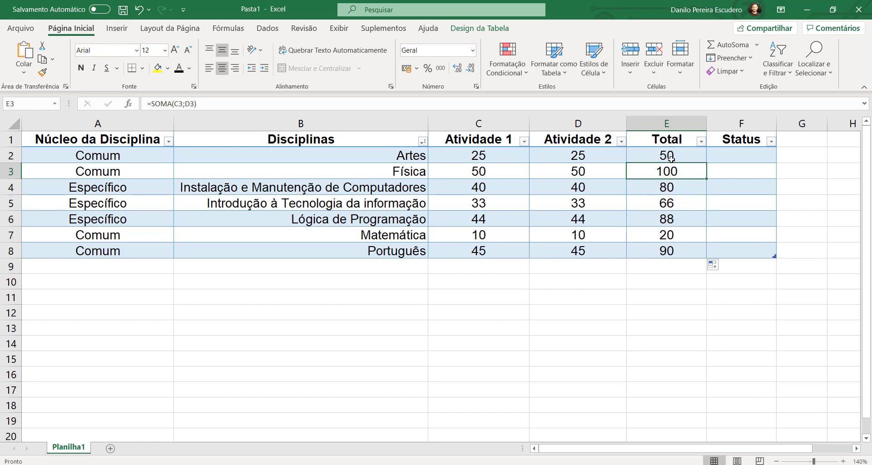
left_click(490, 161)
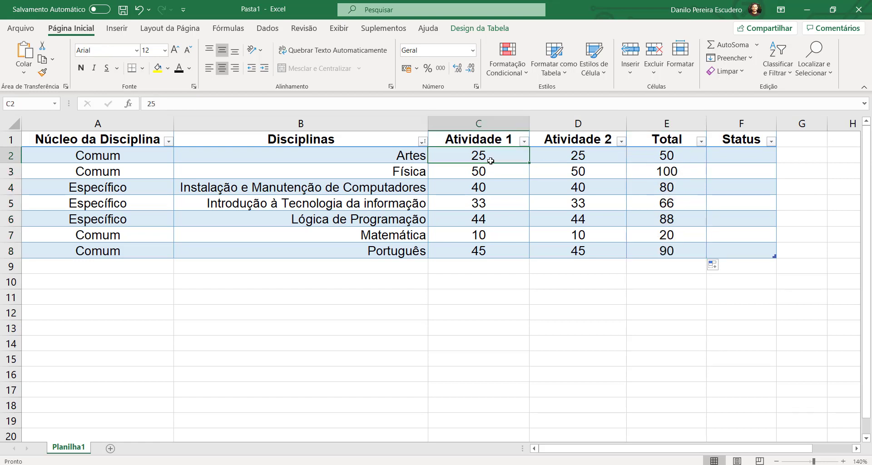
left_click(572, 156)
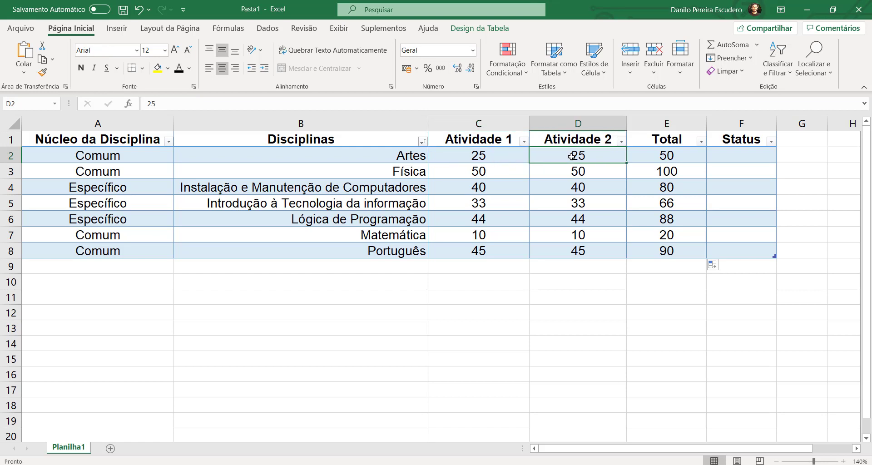
left_click(674, 157)
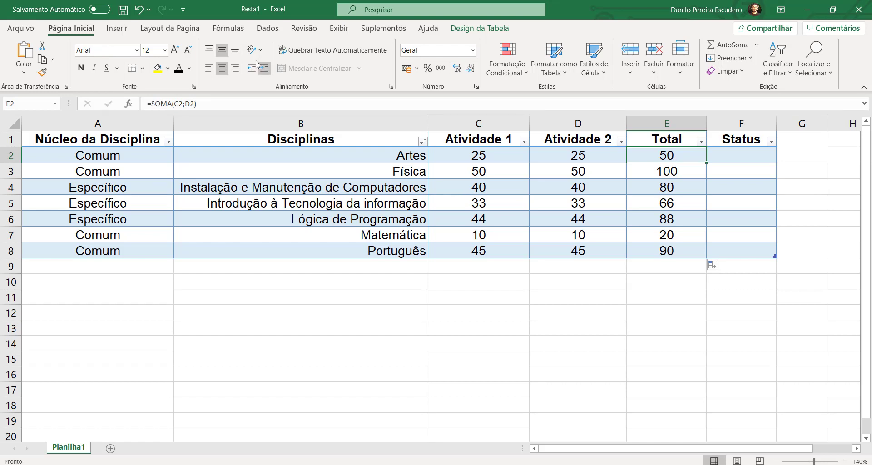
left_click(649, 167)
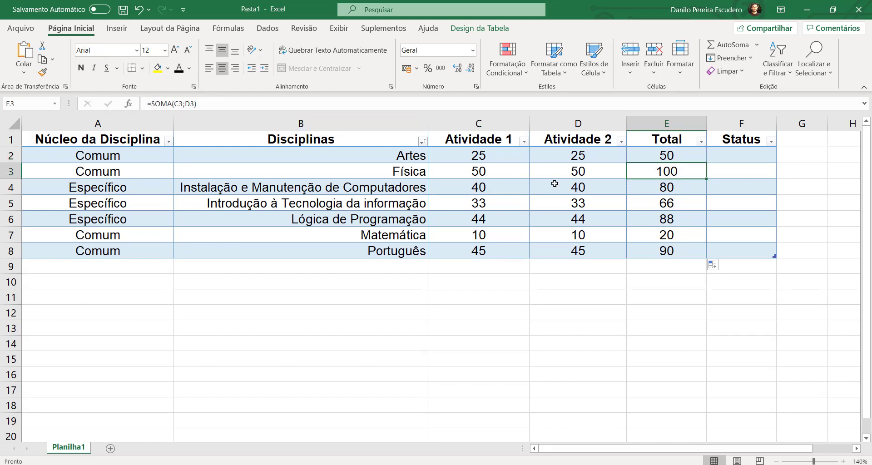
left_click(668, 192)
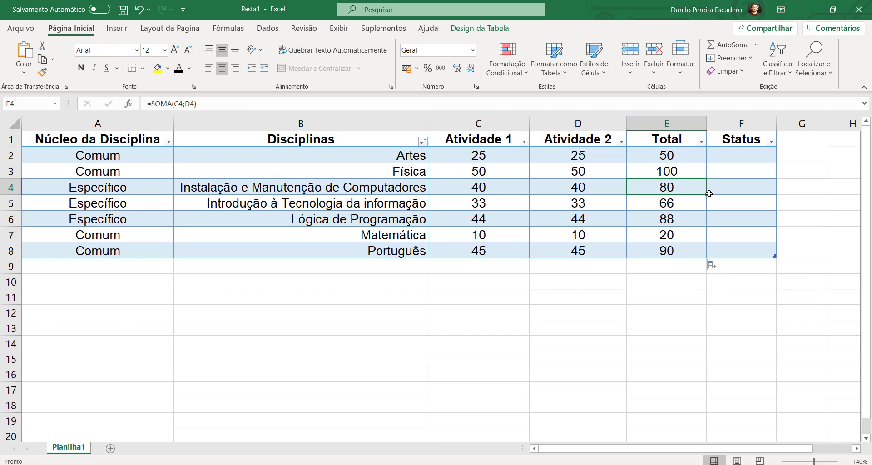
mouse_move(707, 195)
left_mouse_down()
mouse_move(708, 214)
mouse_move(703, 190)
left_mouse_up()
left_click(583, 156)
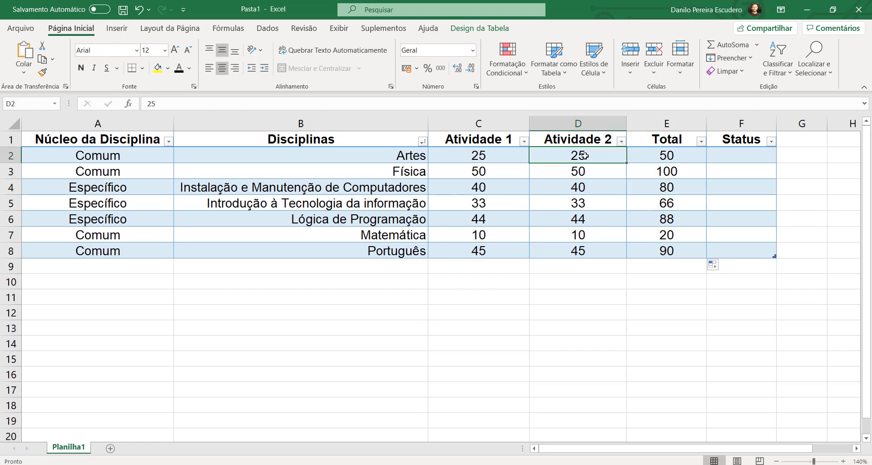
left_click(660, 172)
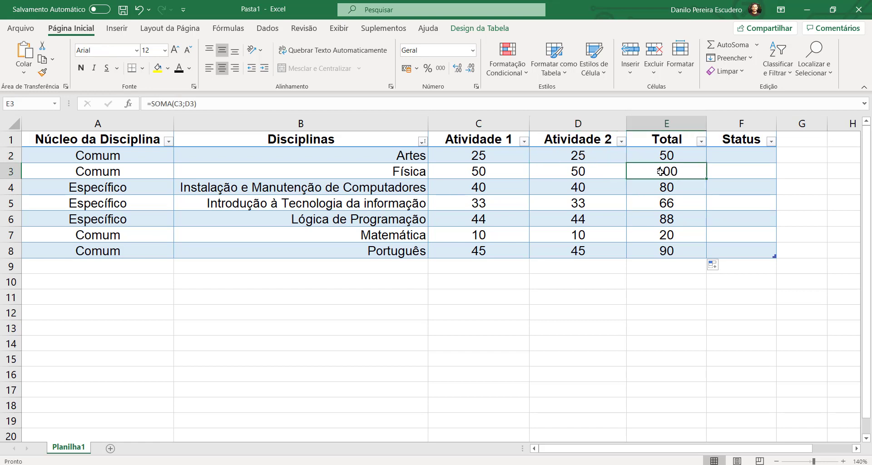
left_click(666, 200)
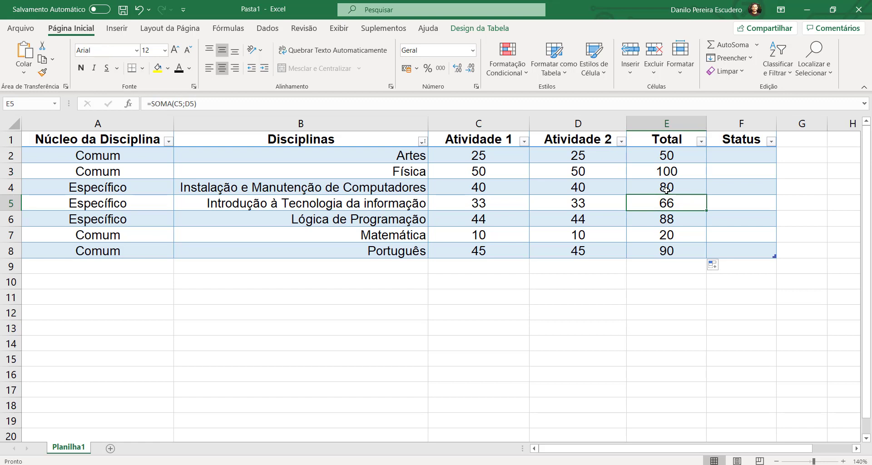
left_click(666, 190)
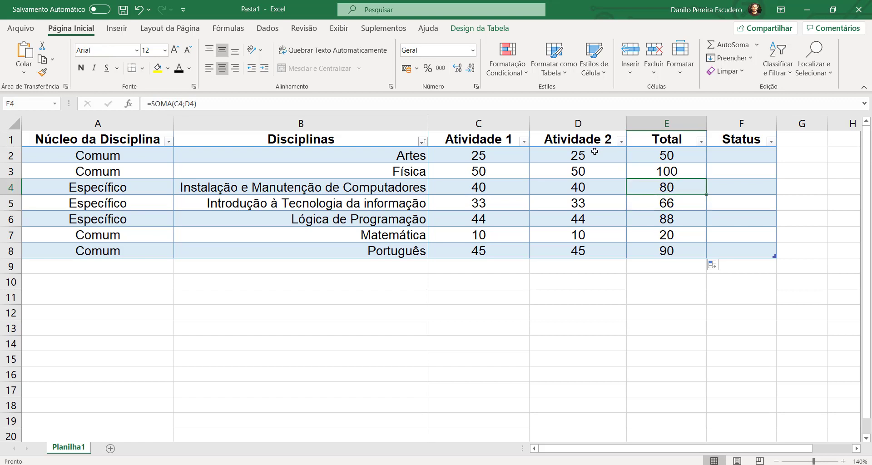
Make both references in the Total formula of E2 absolute, entering it as =SOMA($C$2;$D$2)
left_click(661, 161)
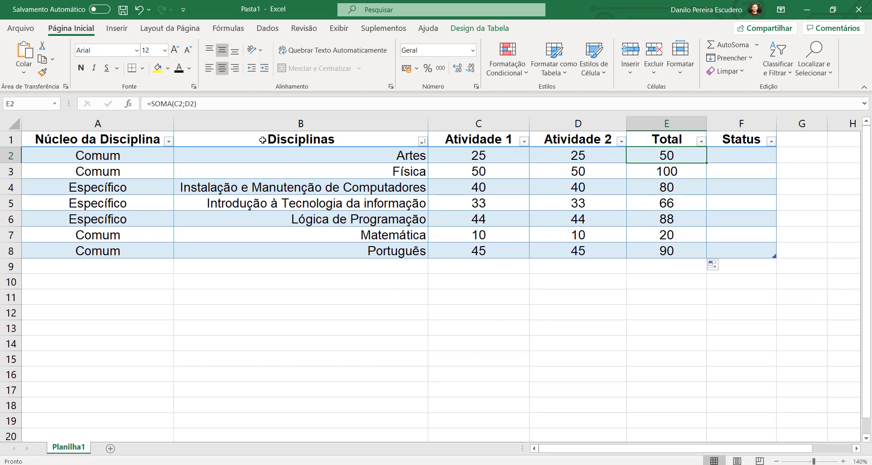
left_click(175, 104)
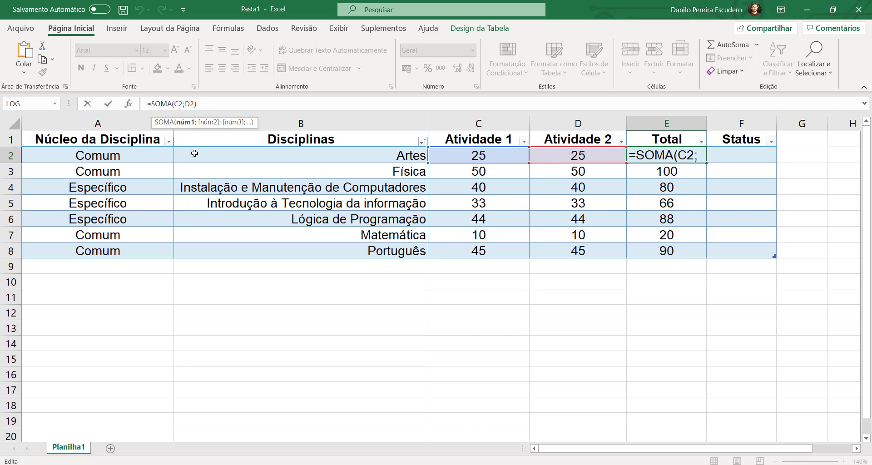
type("$")
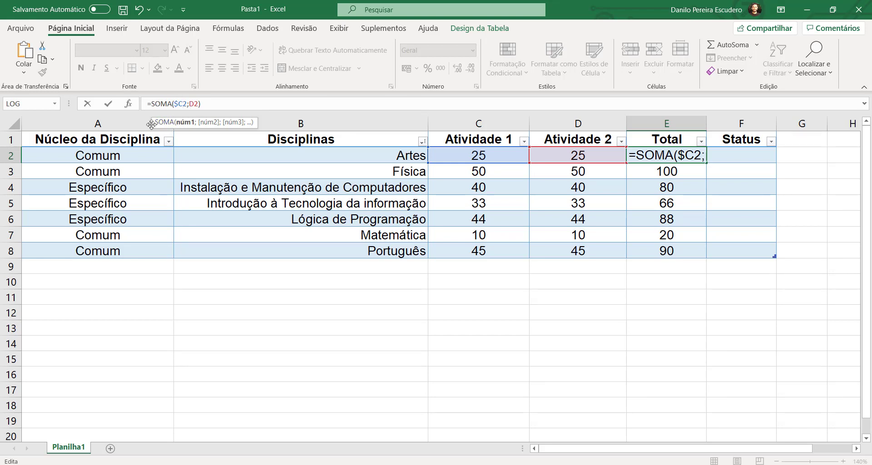
type("$")
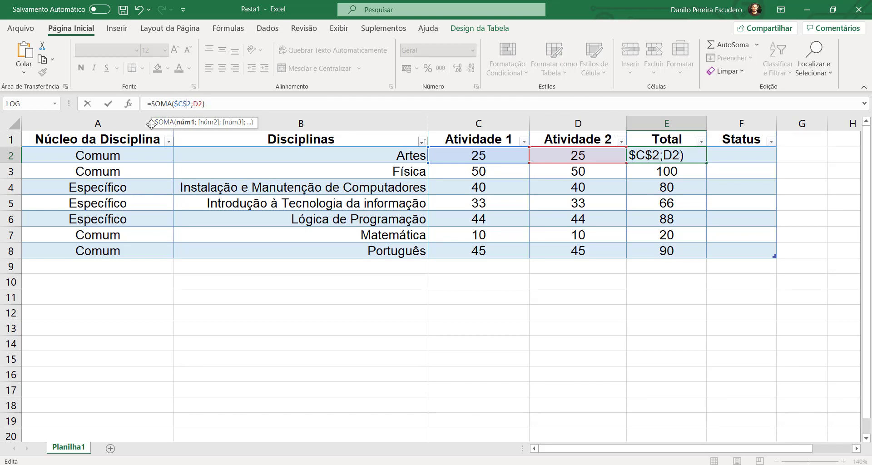
left_click(193, 104)
type("$")
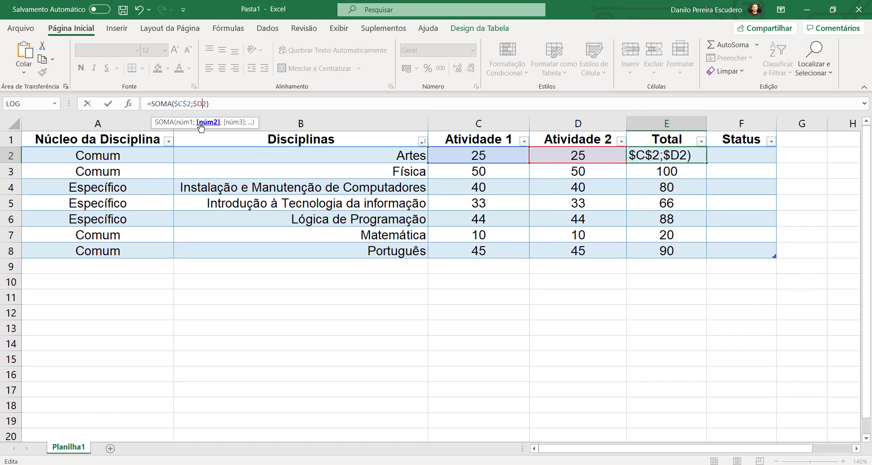
type("$")
key("Return")
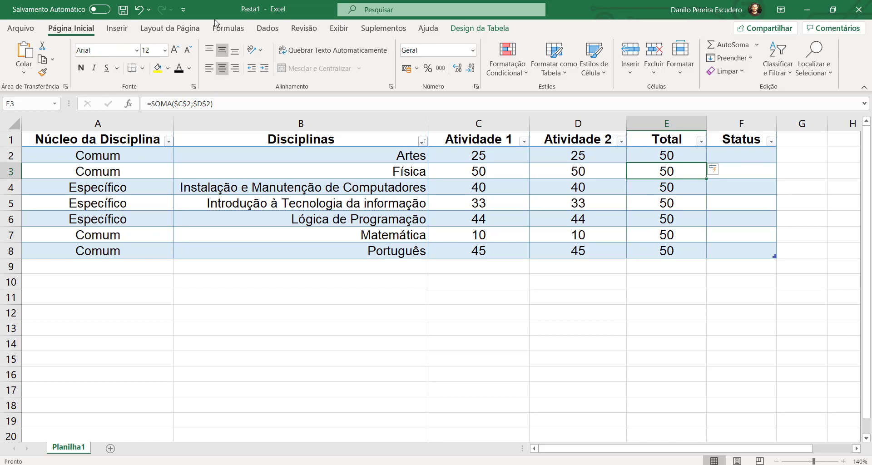
Examine the absolute-reference formulas down the Total column to E8 and compare them with the grades in C2 and D2
left_click(659, 159)
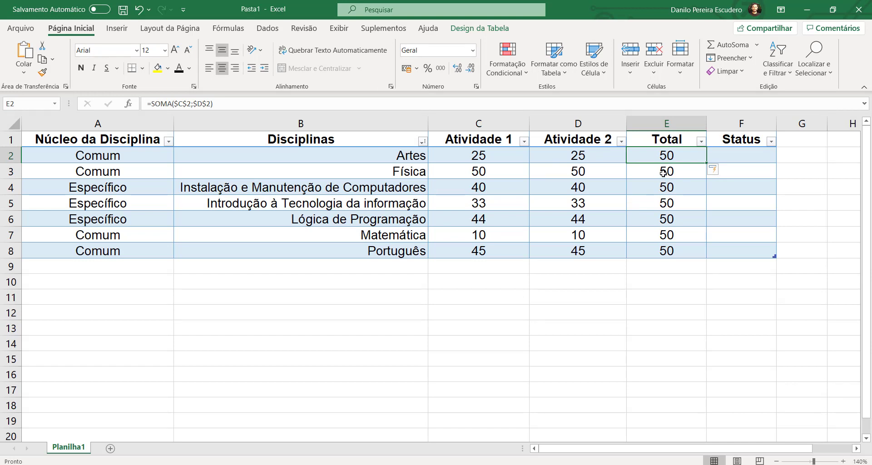
left_click(663, 173)
left_click(664, 187)
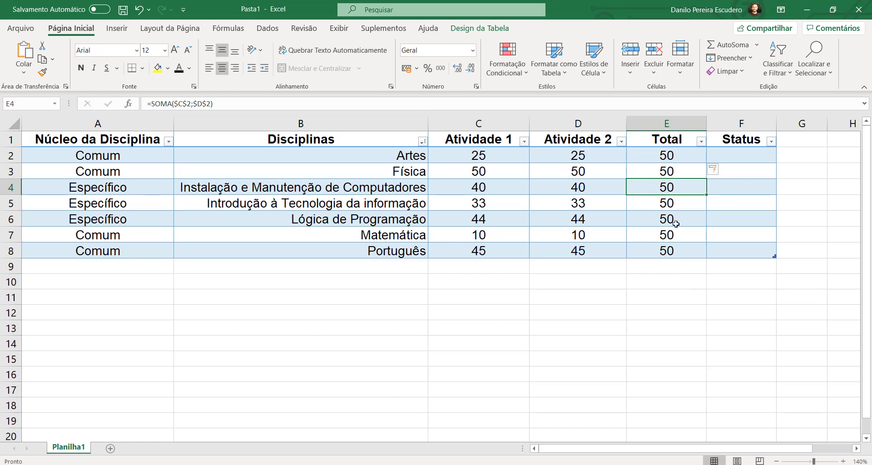
left_click(484, 156)
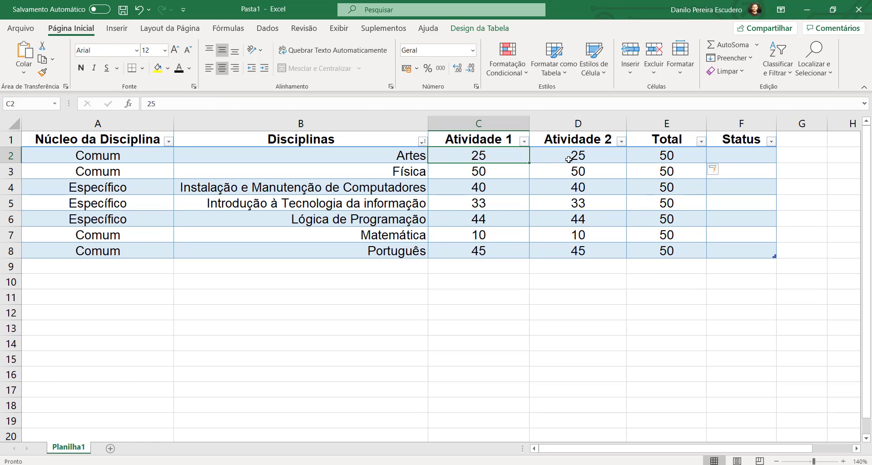
left_click(583, 155)
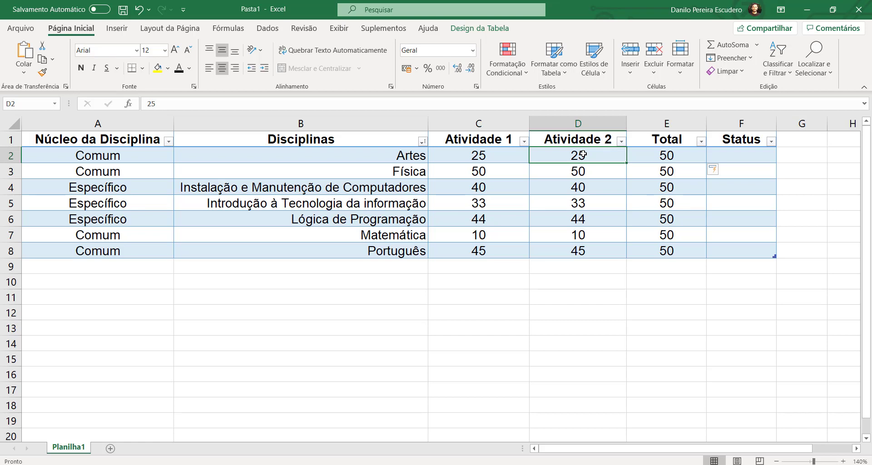
left_click(663, 187)
key("Down")
key("Down")
key("Down")
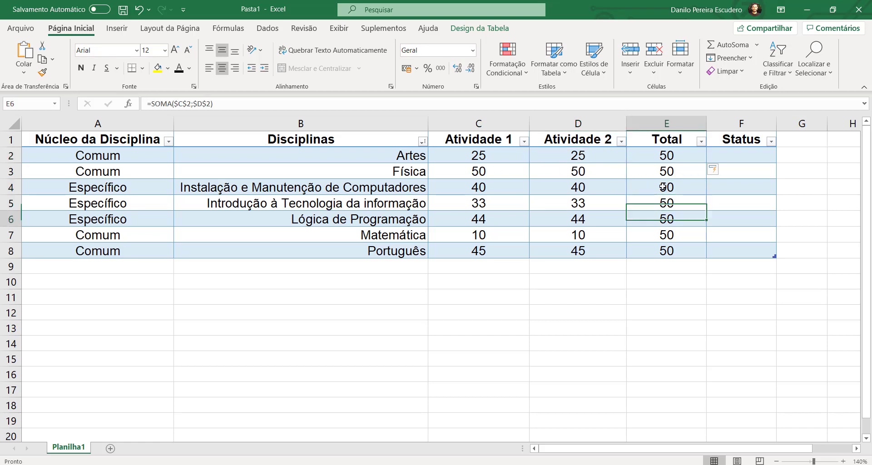
key("Down")
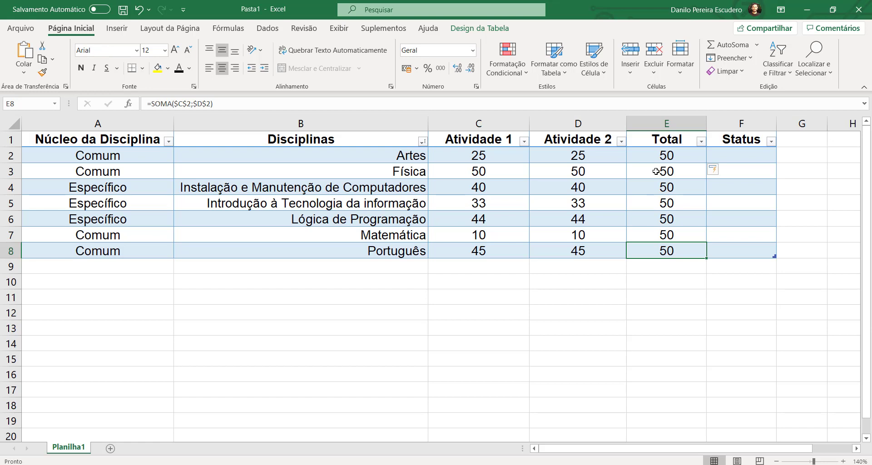
Undo the automatic copying of the absolute-reference formula down the Total column and check the formulas in E8 and E2
key("ctrl+z")
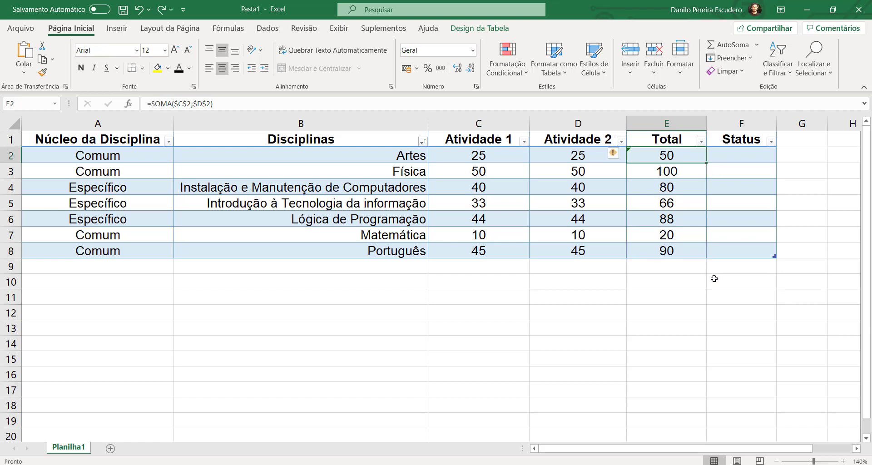
left_click(673, 248)
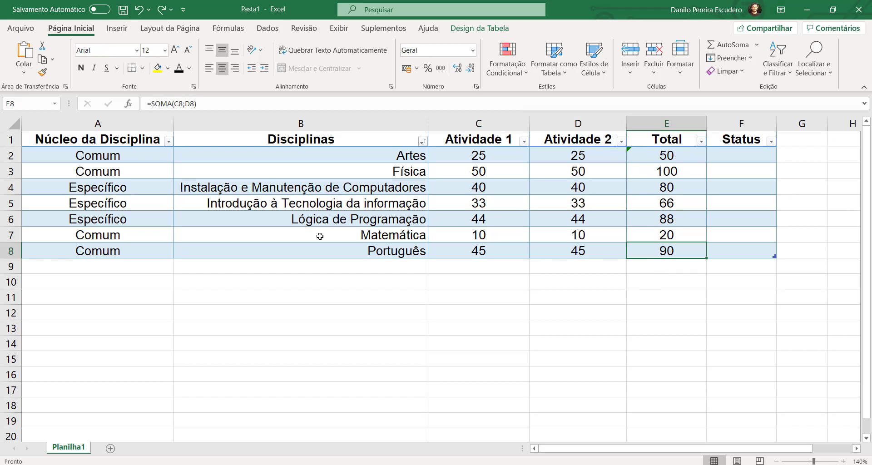
left_click(741, 155)
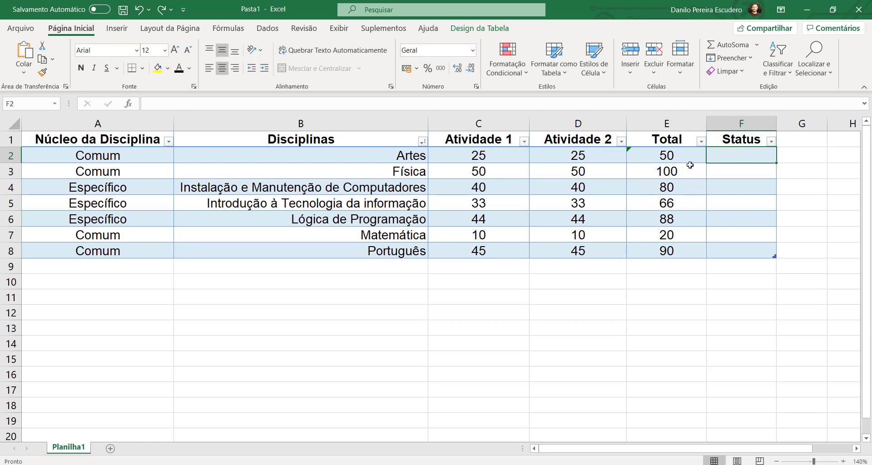
left_click(664, 155)
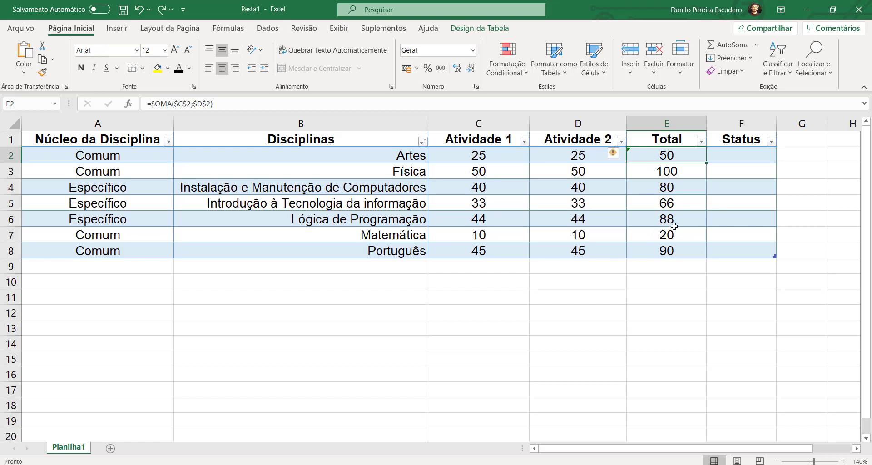
Start an SE formula in the Status cell F2 with the logical test E2<60
left_click(737, 151)
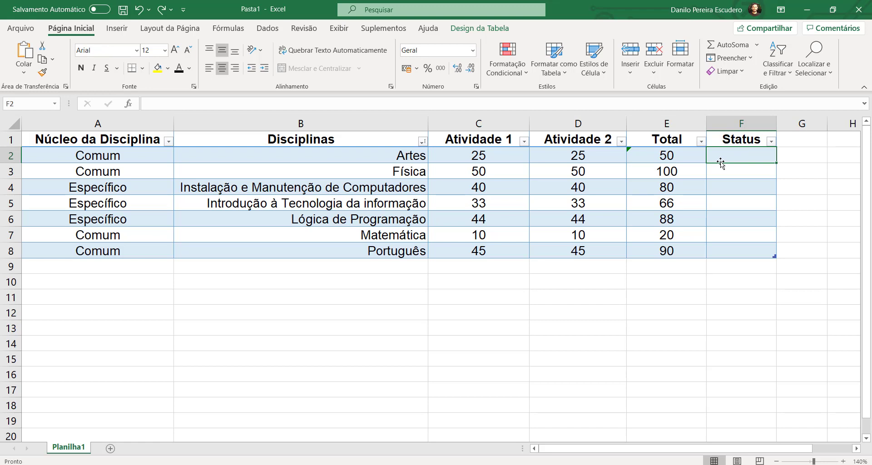
type("=")
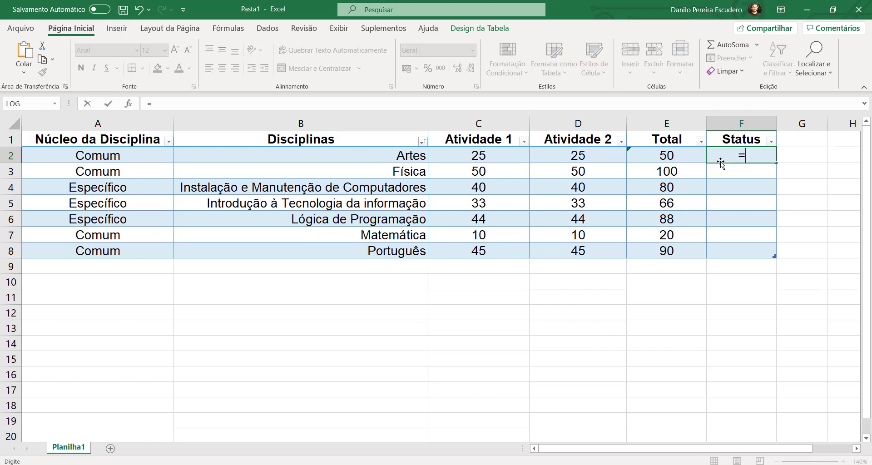
type("s")
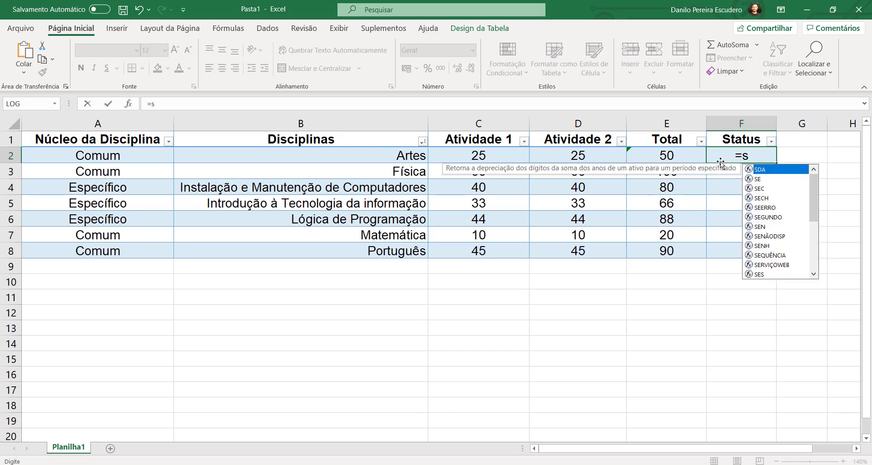
type("e")
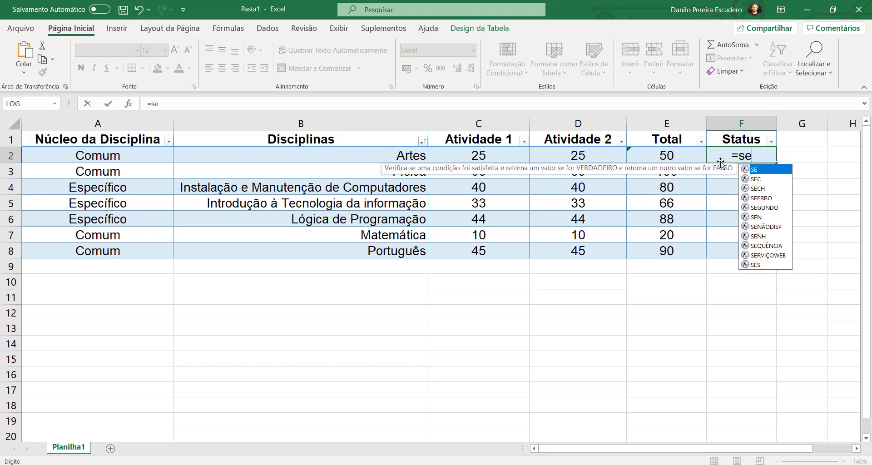
double_click(763, 171)
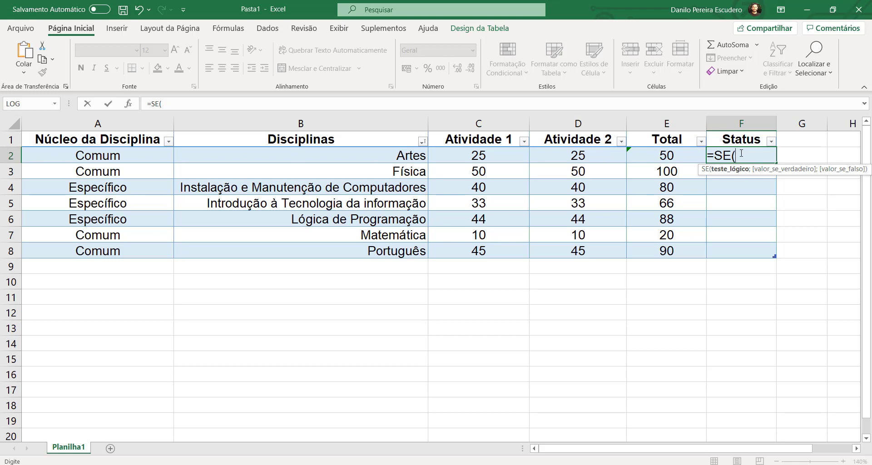
type("E")
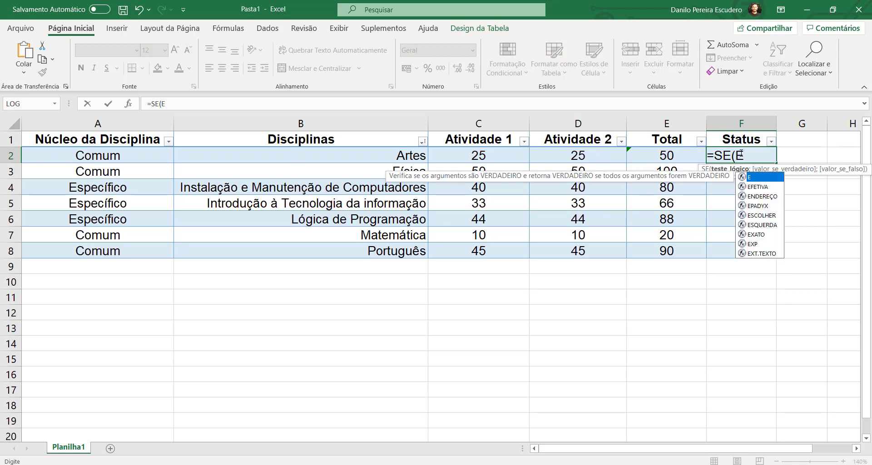
type("@")
key("BackSpace")
type("2")
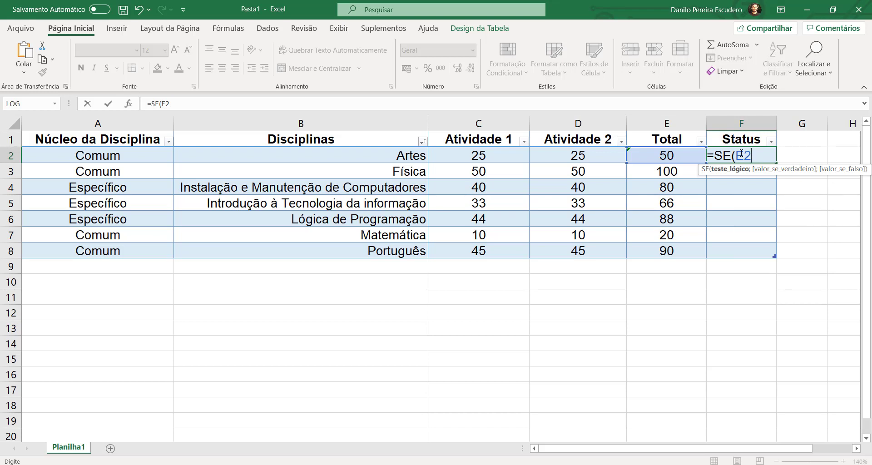
type("<")
type("60")
type(";")
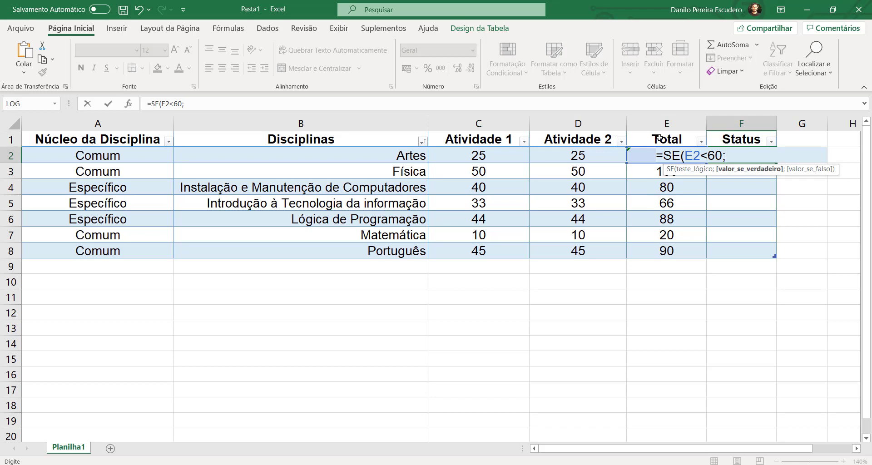
Complete the SE formula in F2 with "Reprovado" as the true value and "Aprovado" as the false value, and enter it
type("\"Reprovado")
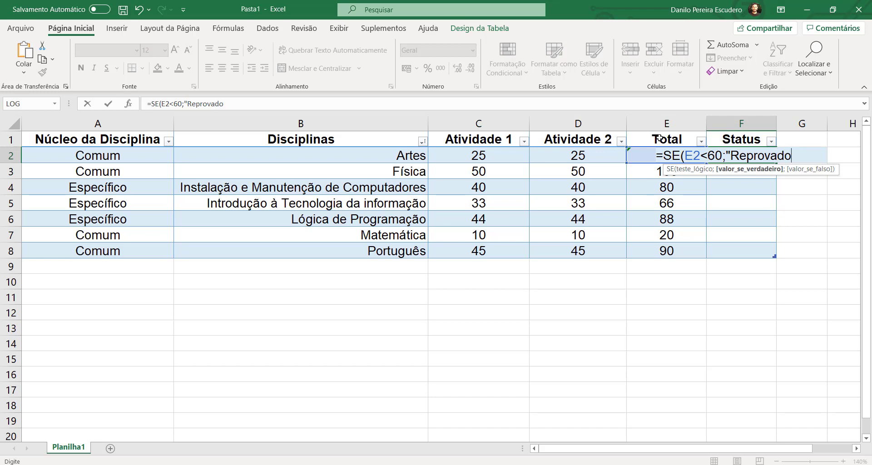
type("\"")
type(";")
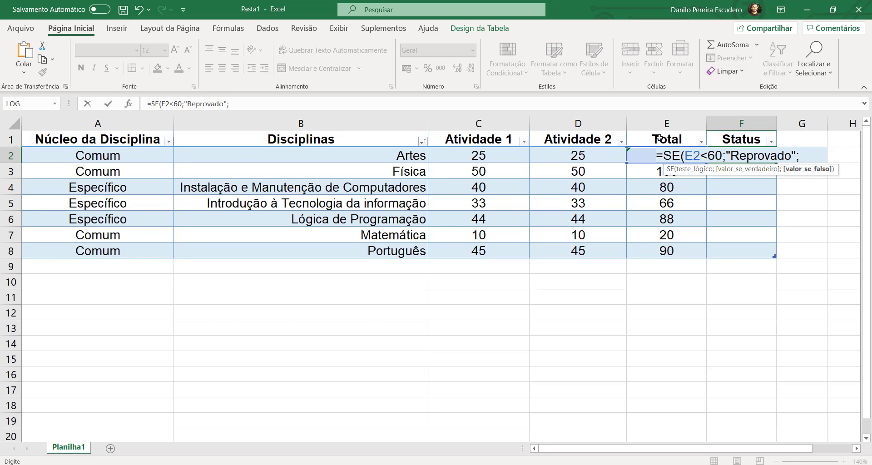
type("\"Aprovad")
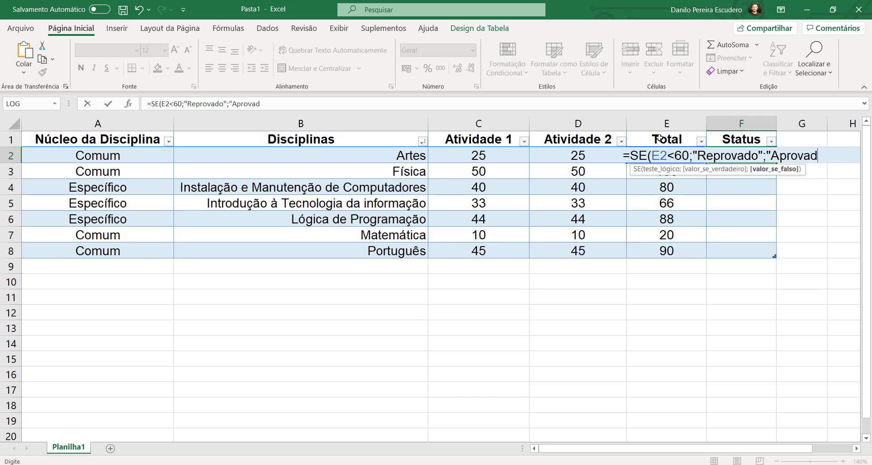
type("o\"")
type(")")
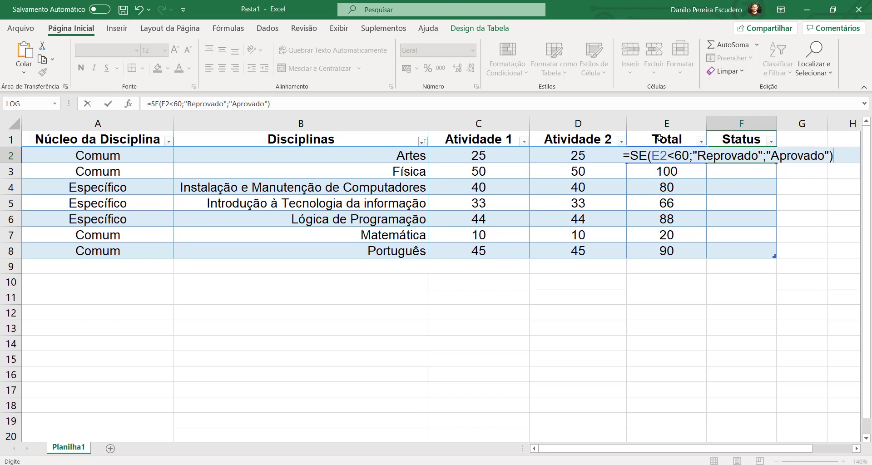
key("Return")
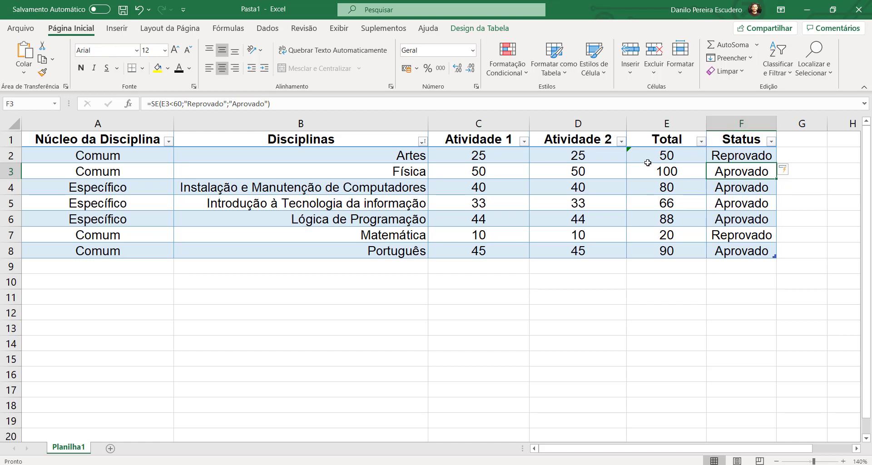
Compare the Status results of Artes, Matemática and Física with the totals in their rows
mouse_move(657, 160)
left_click(738, 157)
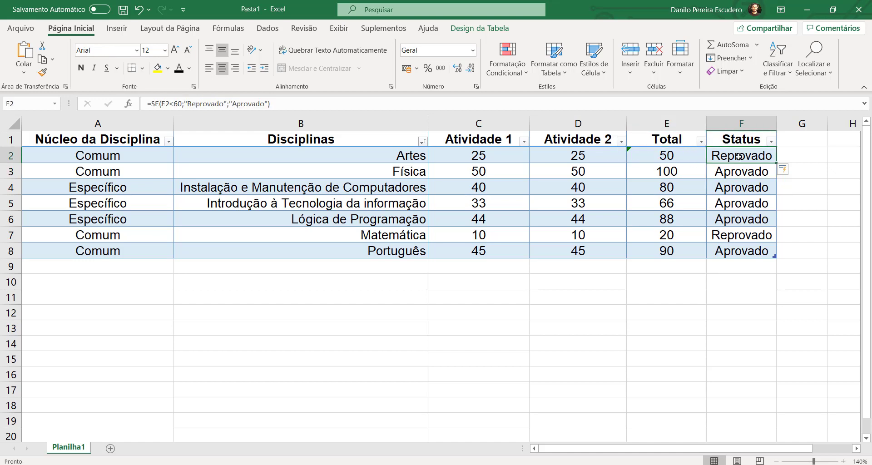
left_click(674, 236)
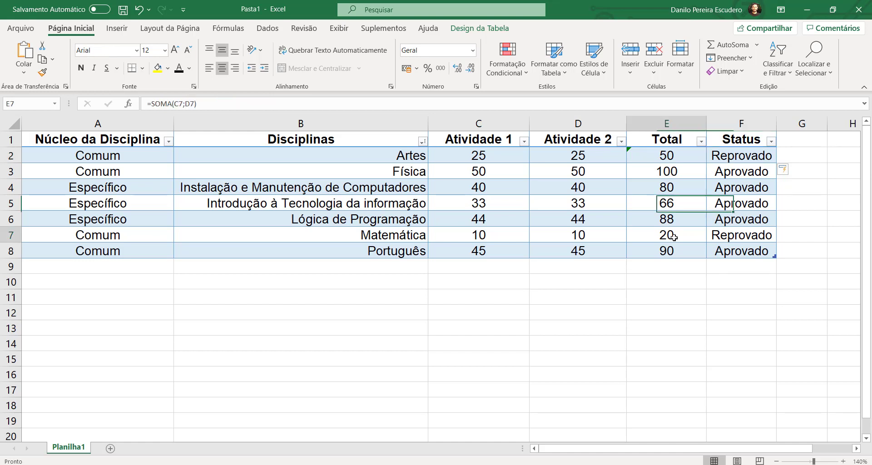
left_click_drag(674, 236, 726, 240)
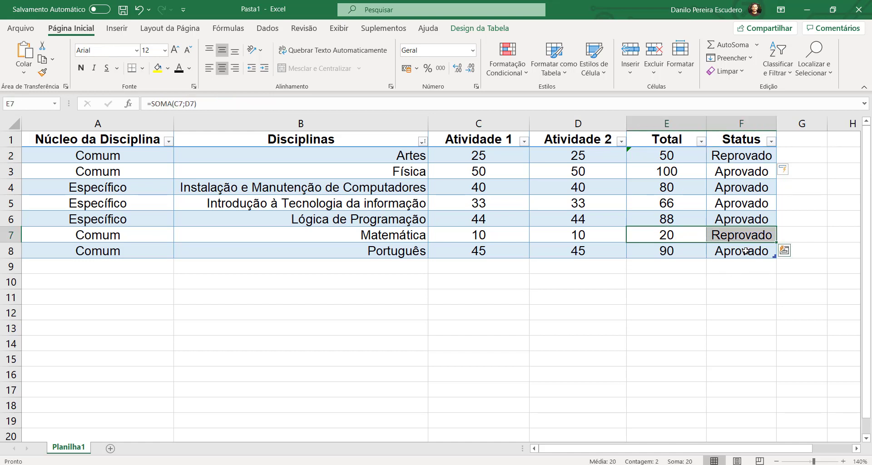
left_click(727, 177)
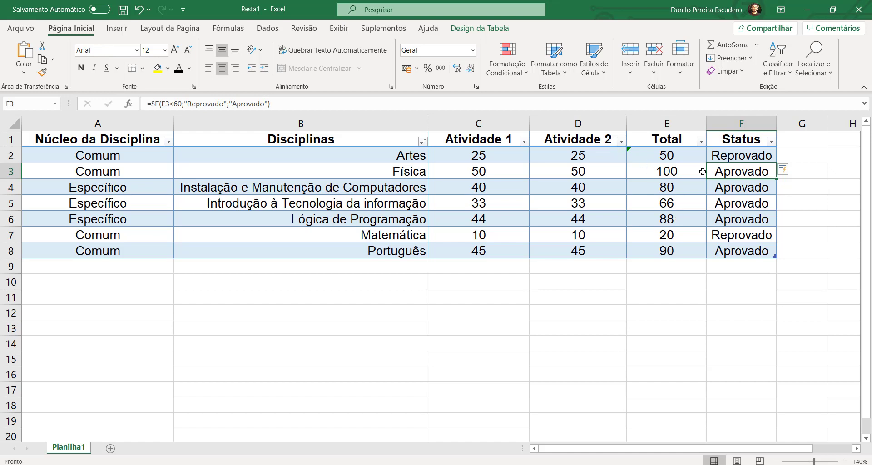
Start a CONT.SE formula in cell A10, below the grades table
left_click(133, 284)
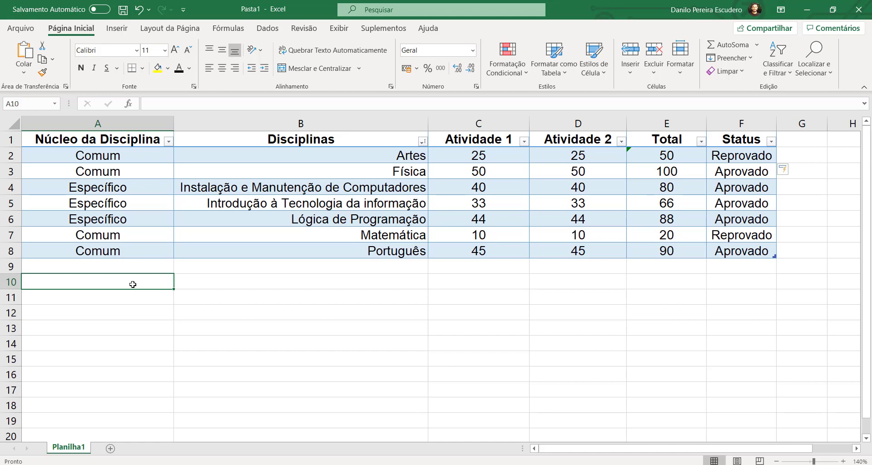
type("=")
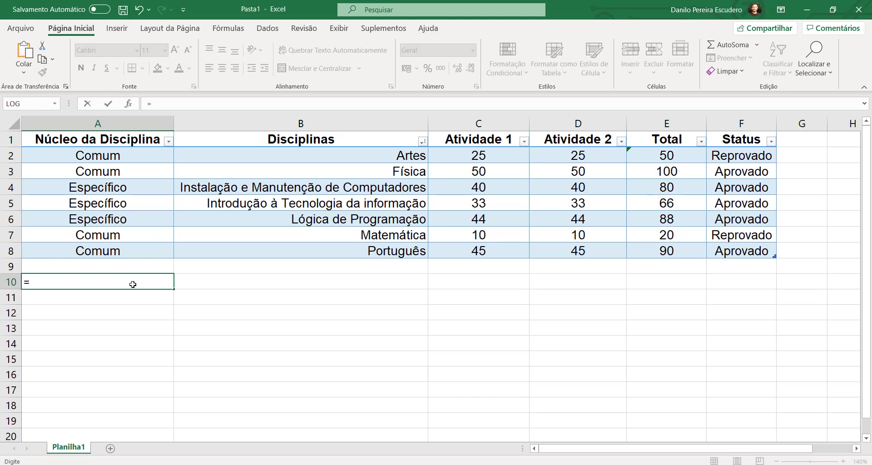
type("CO")
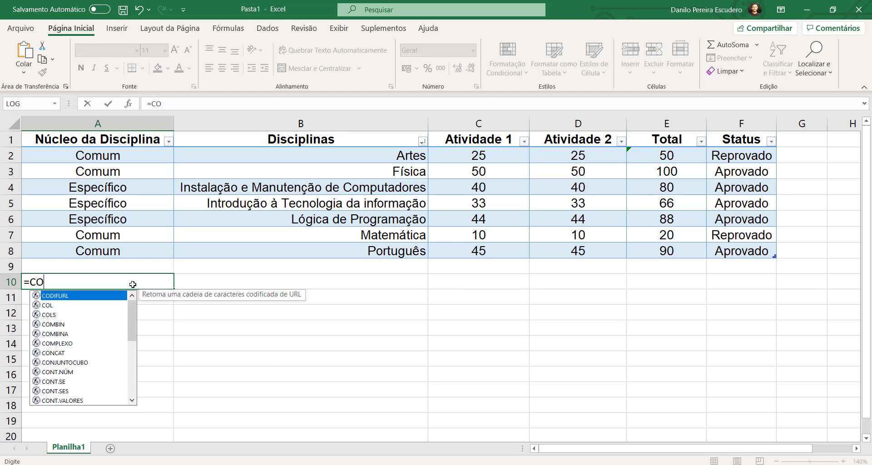
type("NT")
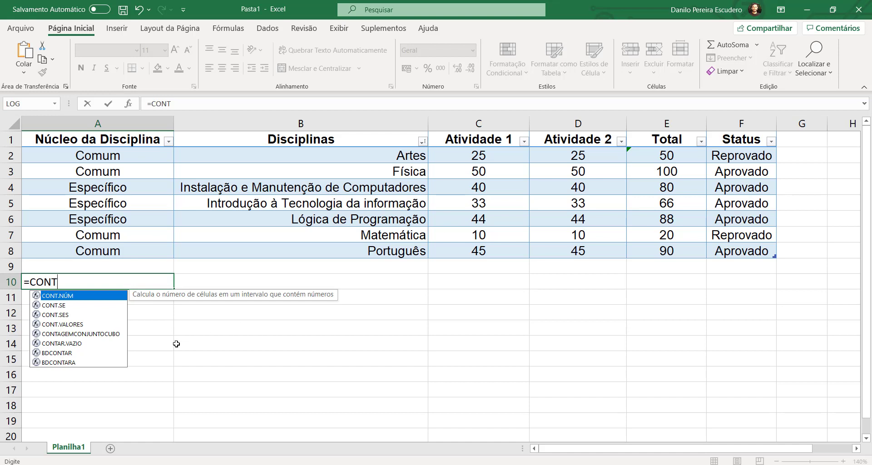
left_click(50, 306)
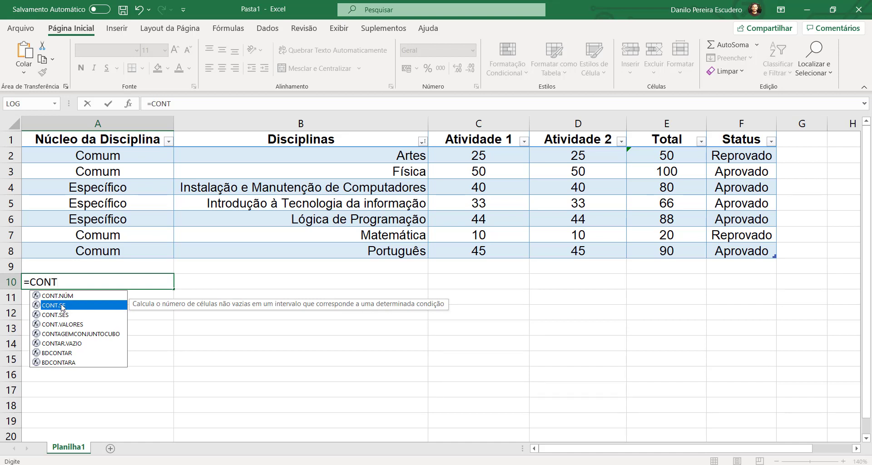
double_click(63, 306)
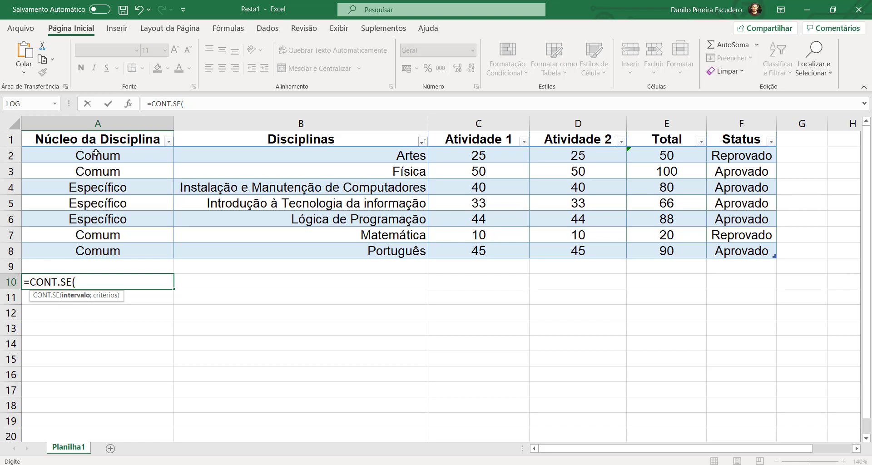
Set the CONT.SE range to the Núcleo da Disciplina entries, written as the plain cell reference A2:A8
left_click_drag(96, 154, 94, 229)
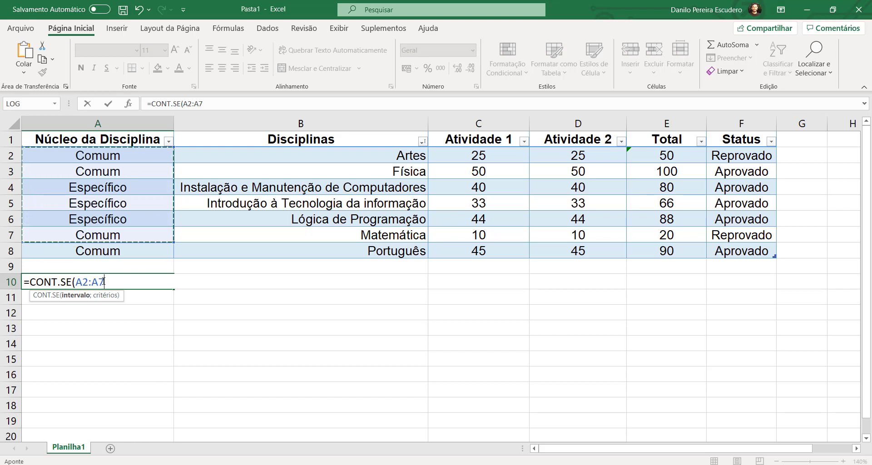
left_click_drag(93, 157, 92, 249)
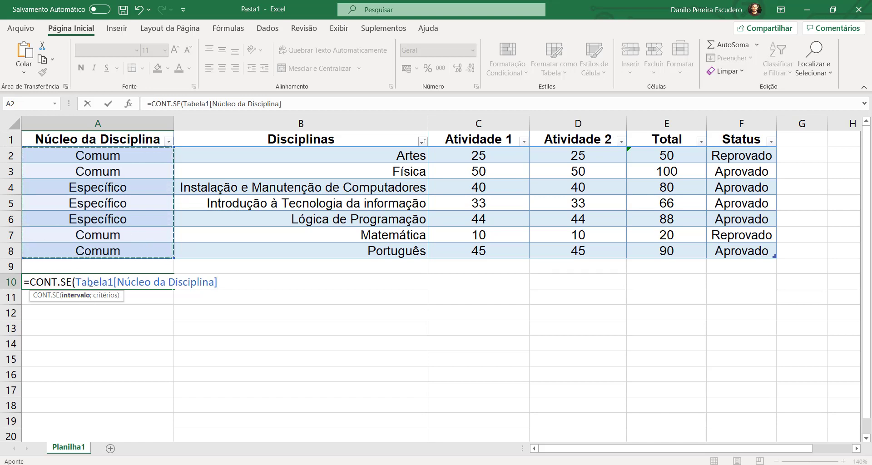
left_click(111, 156)
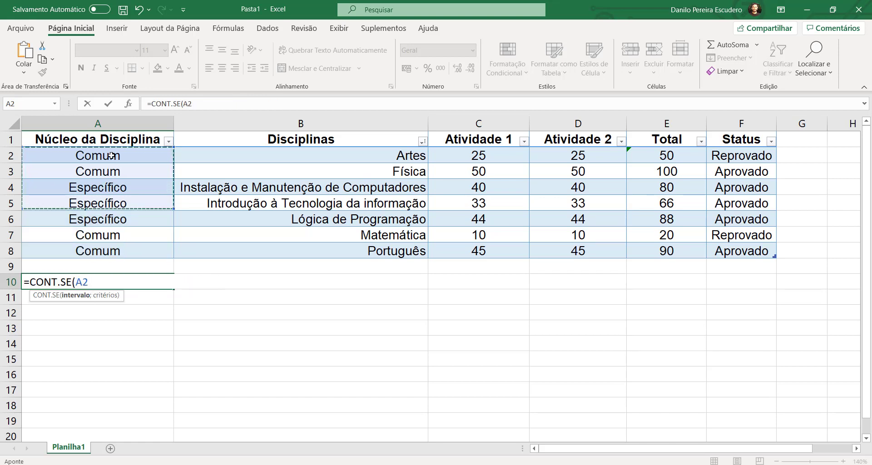
left_click_drag(111, 156, 111, 228)
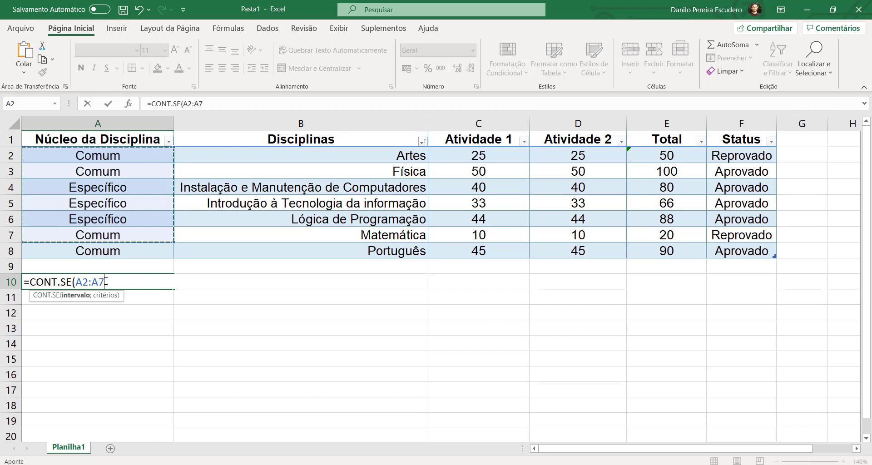
left_click(104, 157)
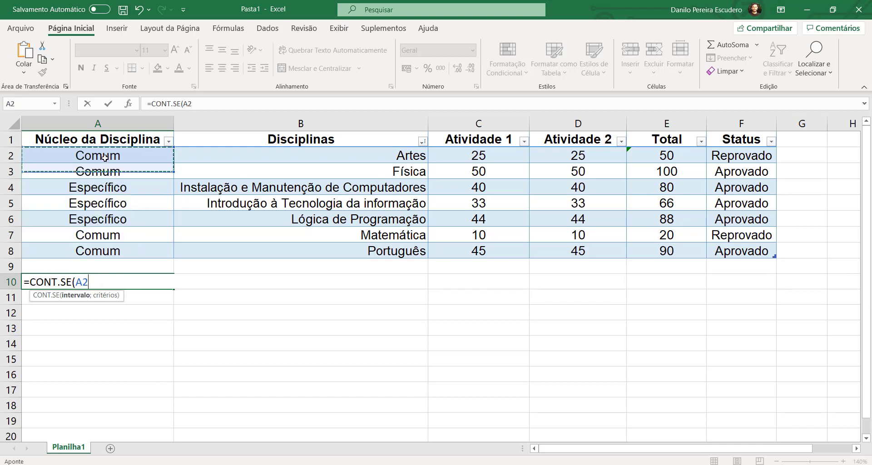
left_click_drag(104, 157, 107, 249)
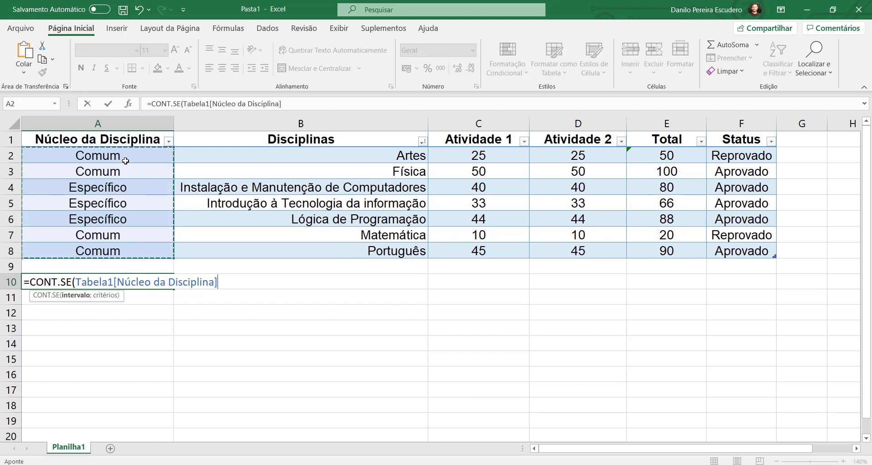
left_click_drag(125, 161, 124, 236)
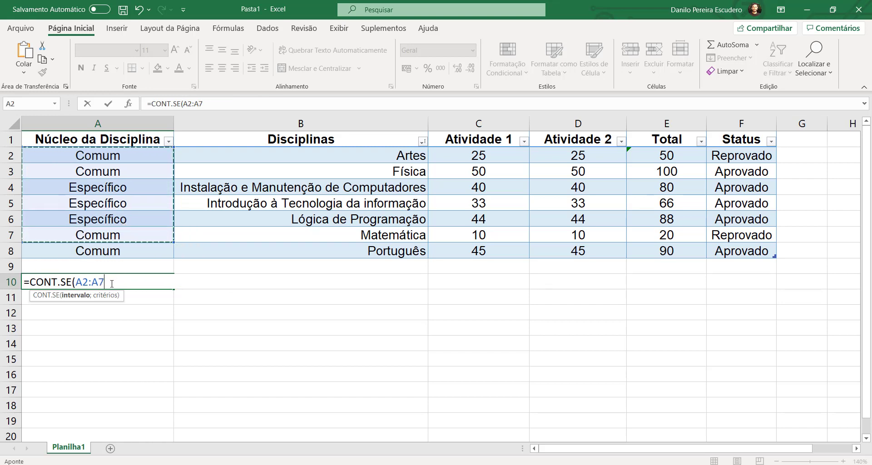
key("BackSpace")
type("8")
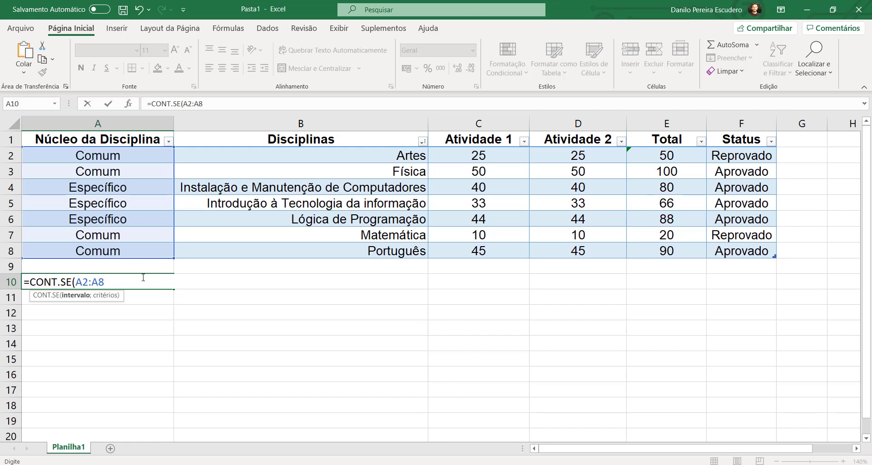
Complete the CONT.SE formula in A10 with the criterion "Comum", enter it and check the finished formula
type(";")
type("\"Comum")
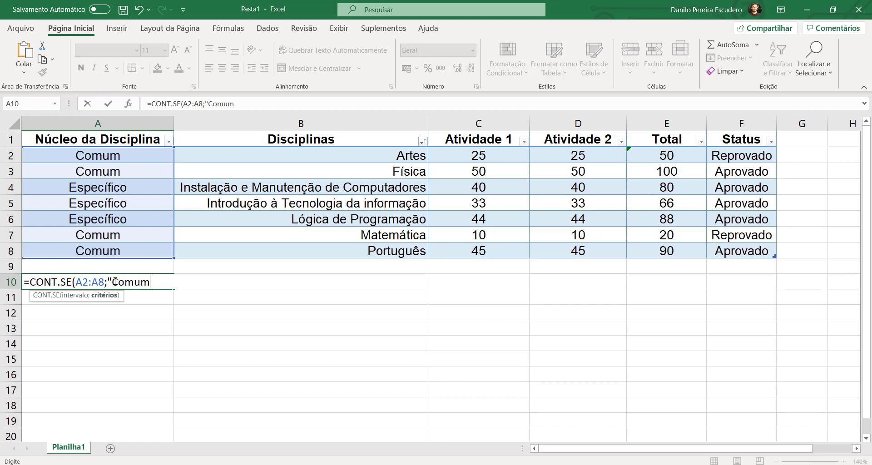
type("\")")
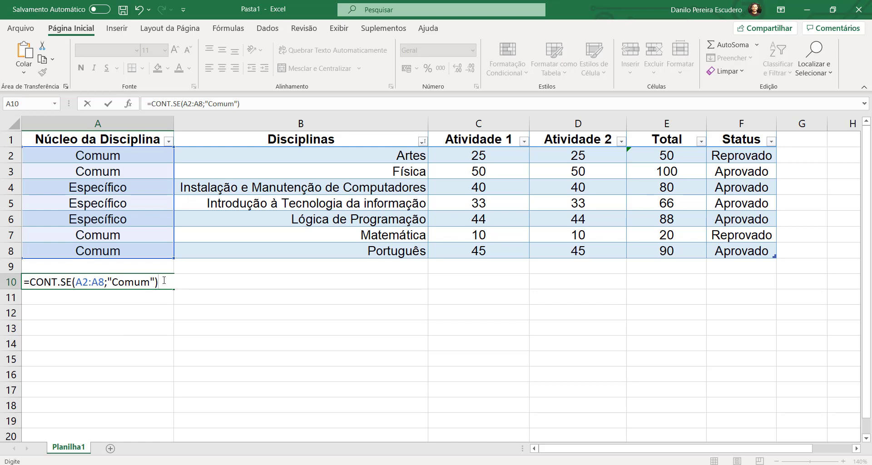
key("Return")
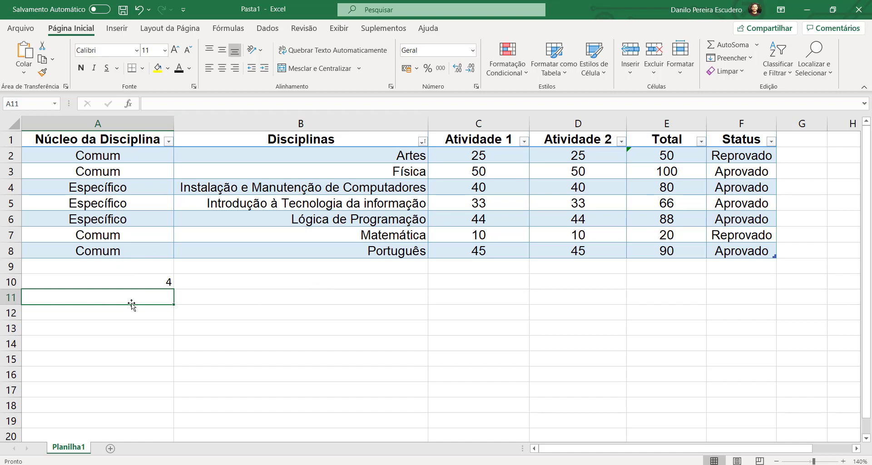
left_click(168, 283)
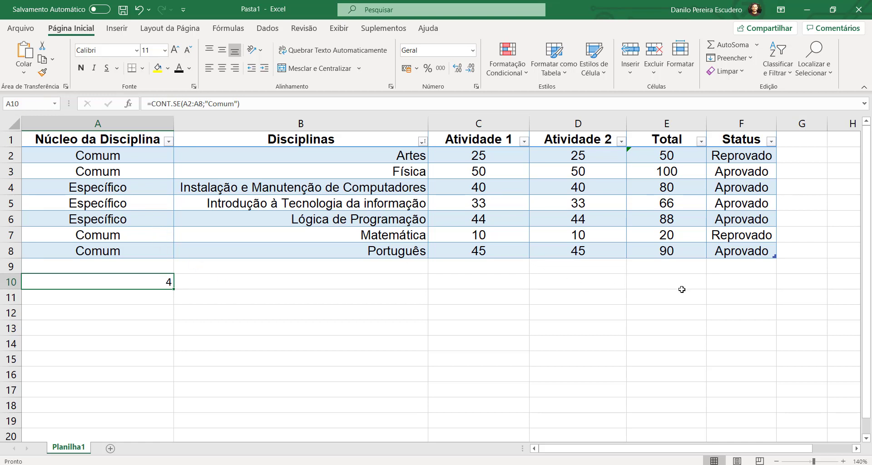
left_click(734, 155)
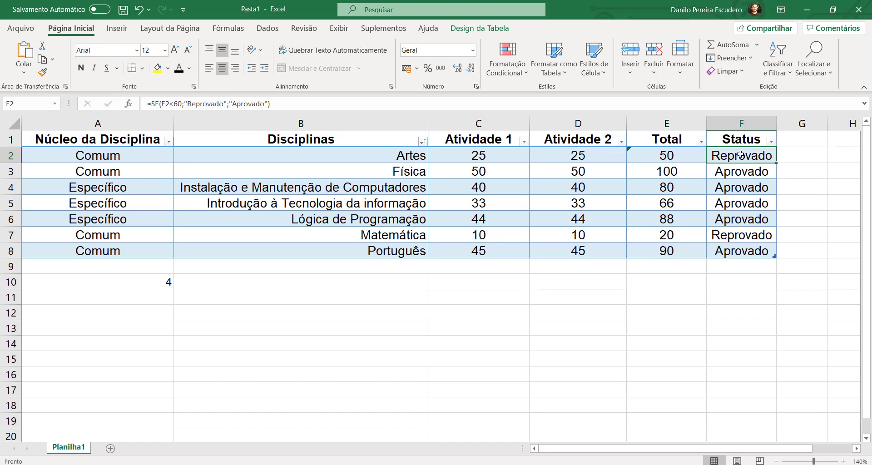
left_click(734, 189)
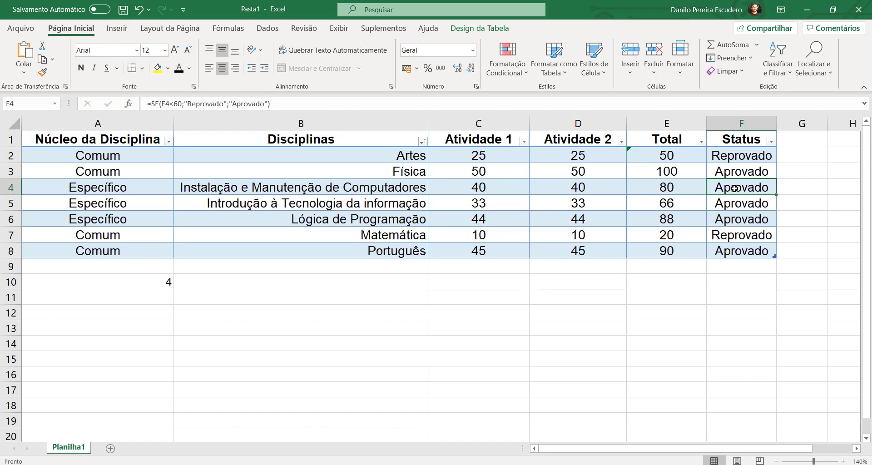
left_click(735, 155)
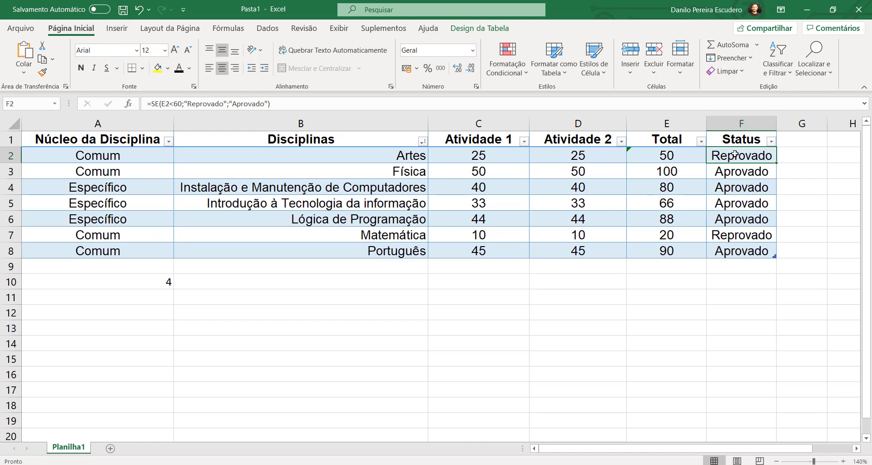
left_click(746, 176)
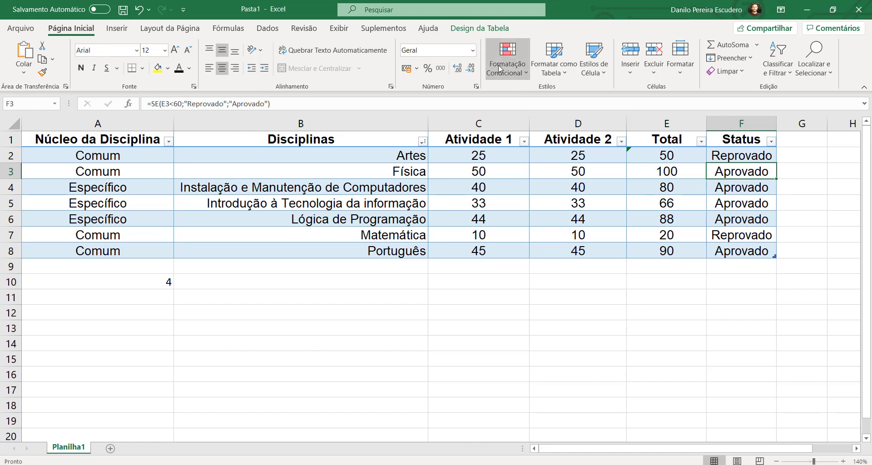
Open the conditional formatting rules manager for Status cell F2 and show the rules for Seleção Atual
left_click(745, 154)
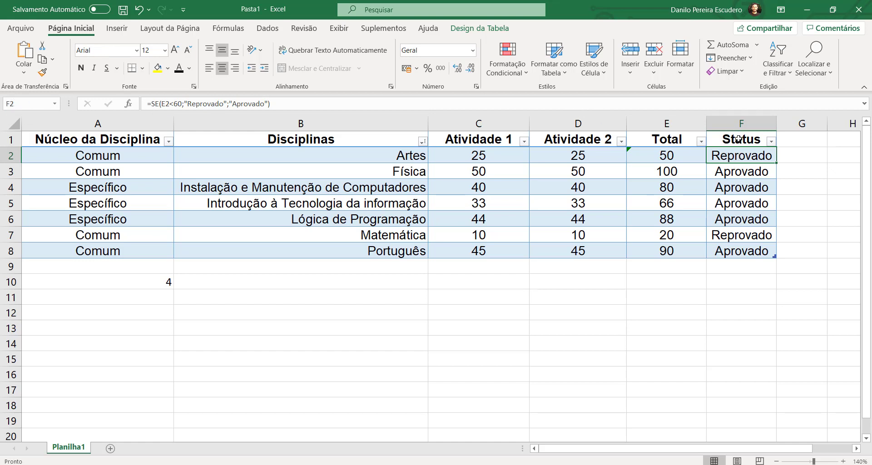
left_click(511, 73)
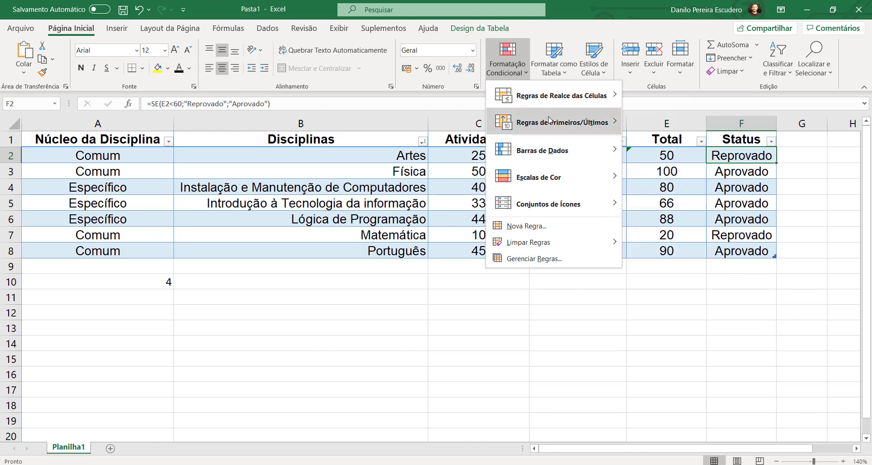
mouse_move(550, 132)
mouse_move(545, 157)
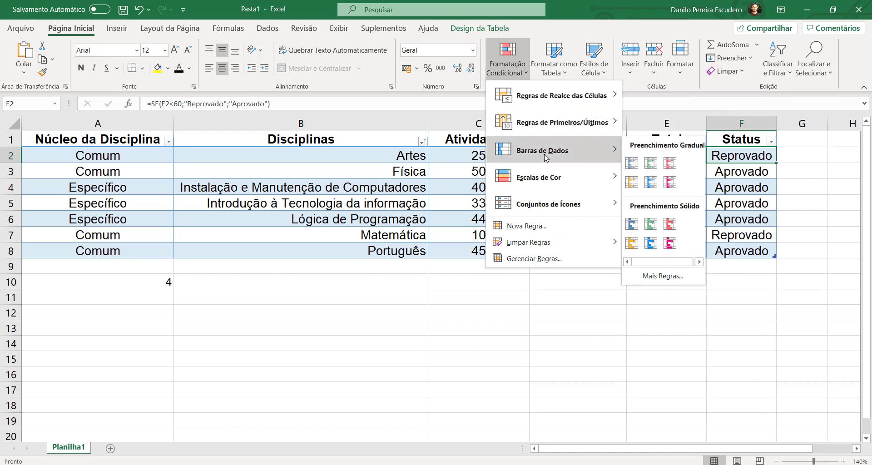
mouse_move(546, 171)
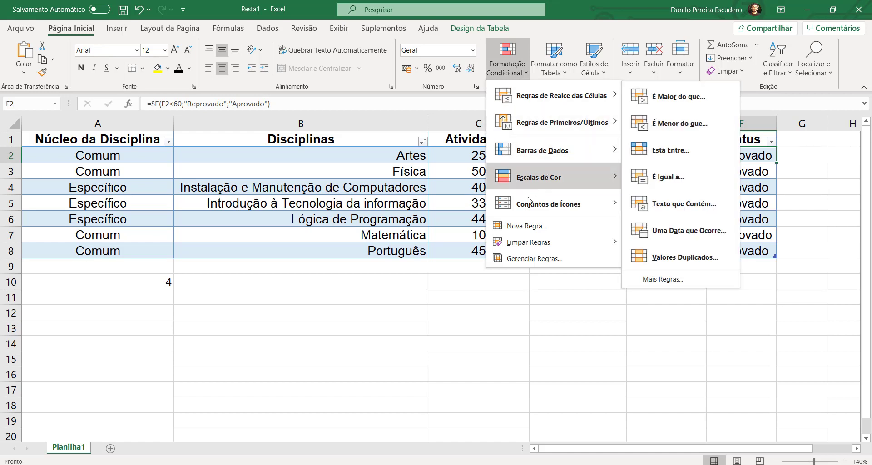
mouse_move(527, 207)
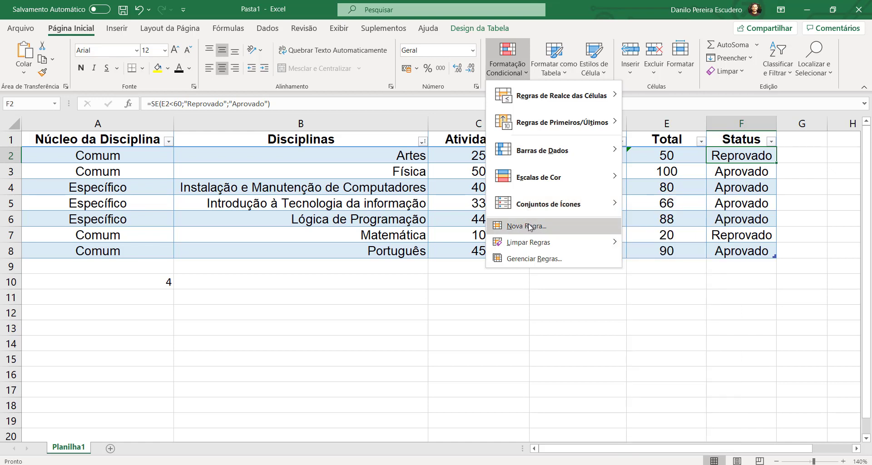
left_click(524, 259)
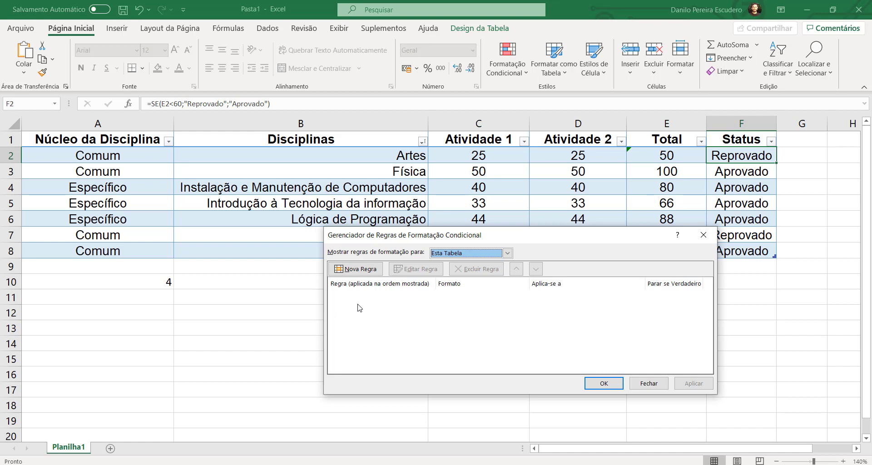
left_click(478, 254)
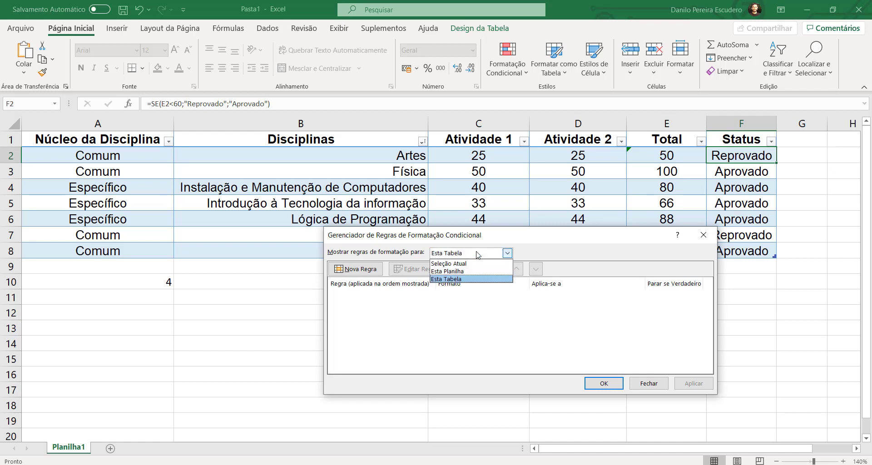
left_click(454, 266)
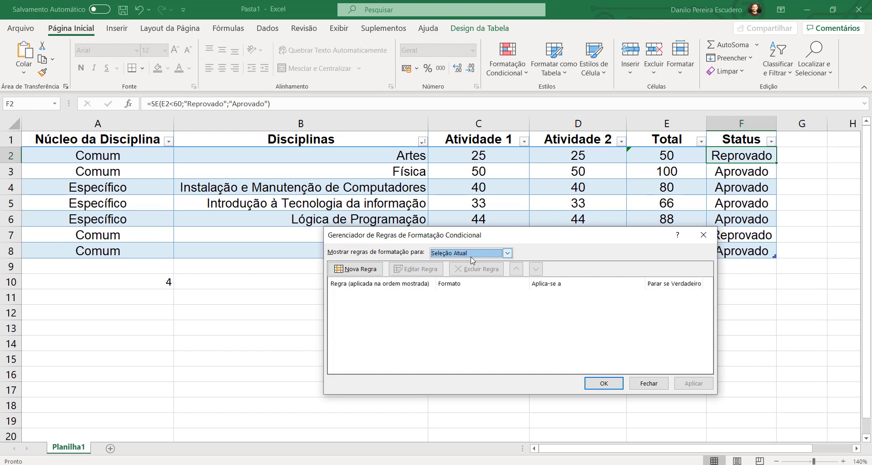
Create a new formatting rule that uses a formula to determine the cells, with the formula =E2<60
left_click(353, 271)
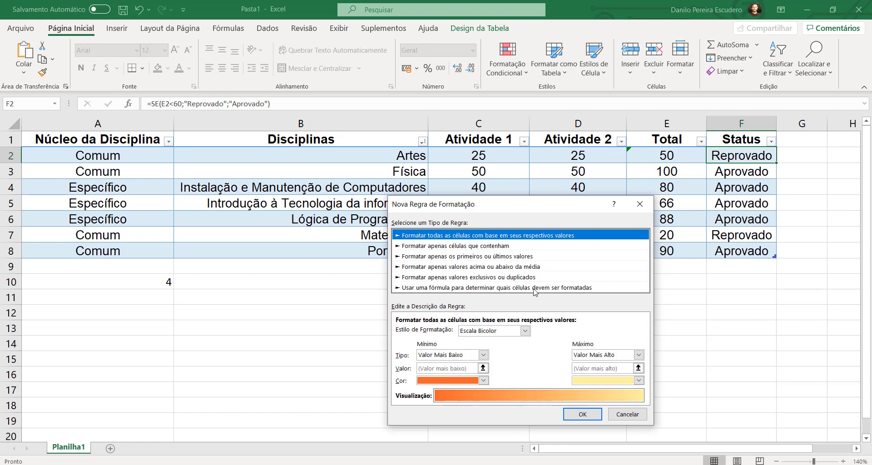
left_click(562, 288)
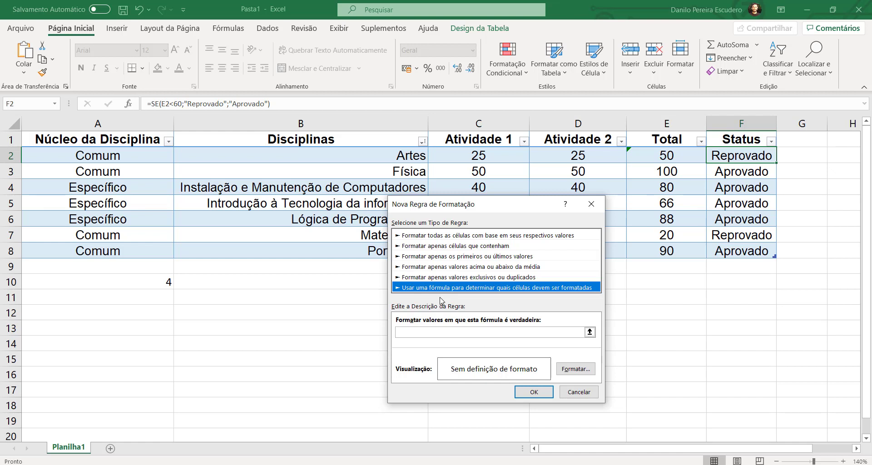
left_click(433, 329)
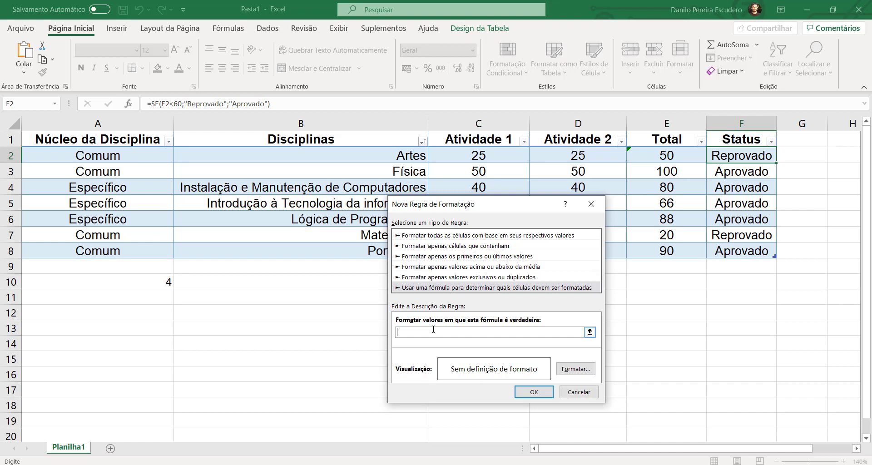
type("=")
type("E2<60")
Give the =E2<60 rule a light gold background fill and confirm the new rule
left_click(564, 370)
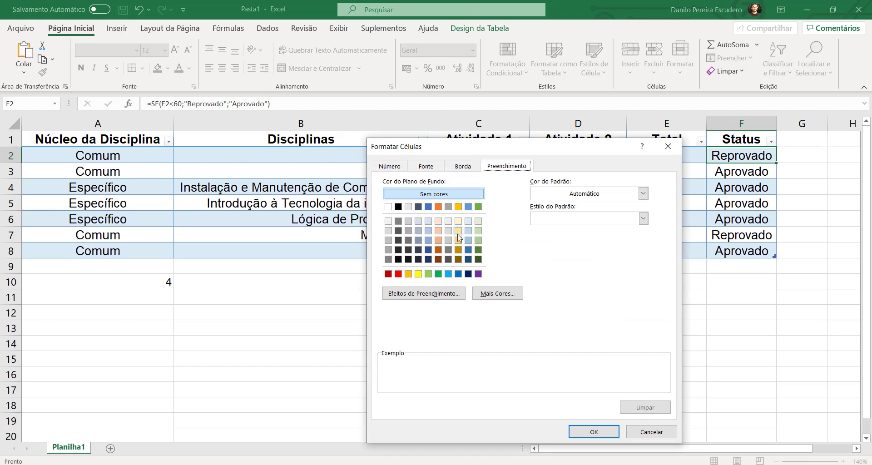
left_click(458, 231)
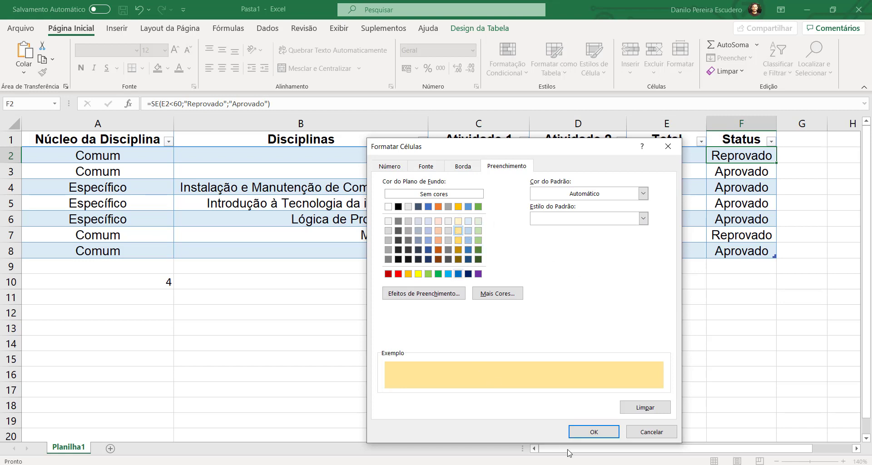
left_click(594, 434)
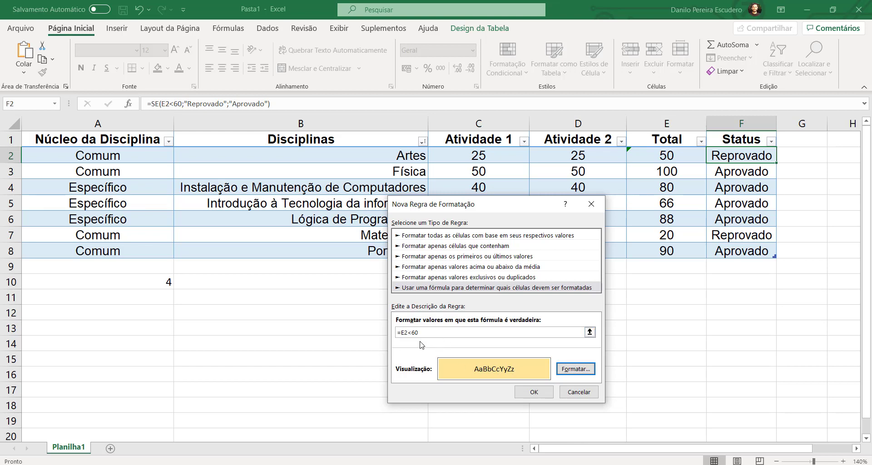
left_click(533, 392)
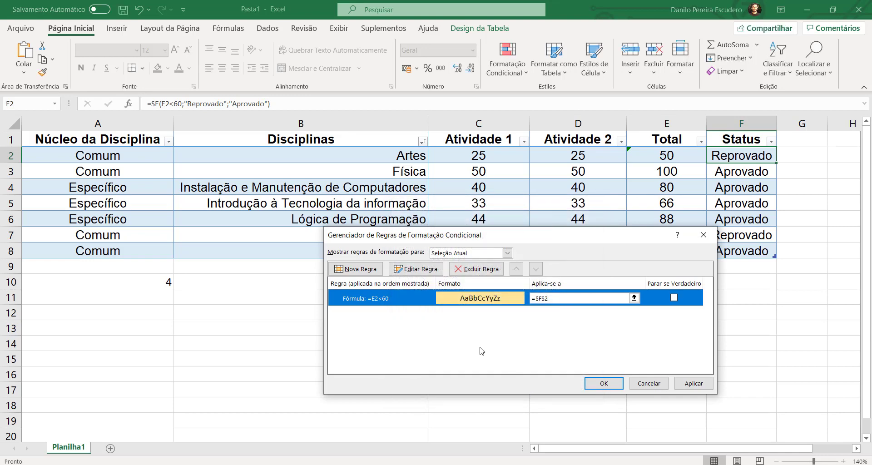
Remove the dollar signs from the range of the =E2<60 rule and apply the rule to Status cell F2
left_click(550, 299)
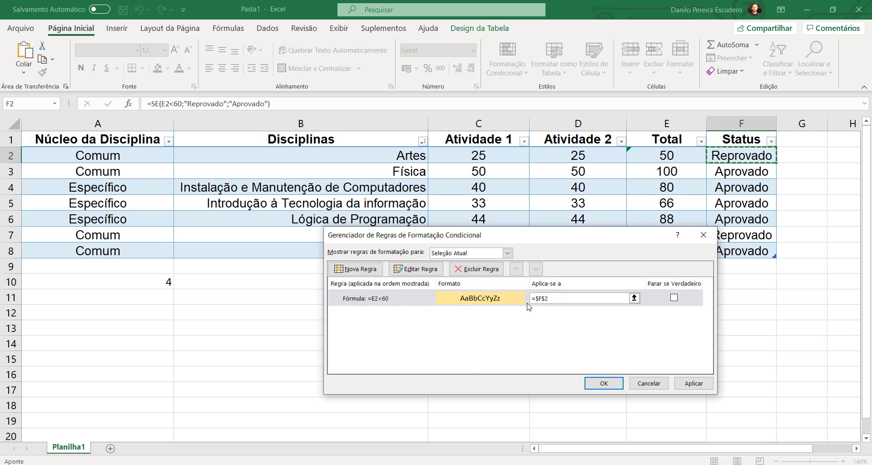
left_click(546, 299)
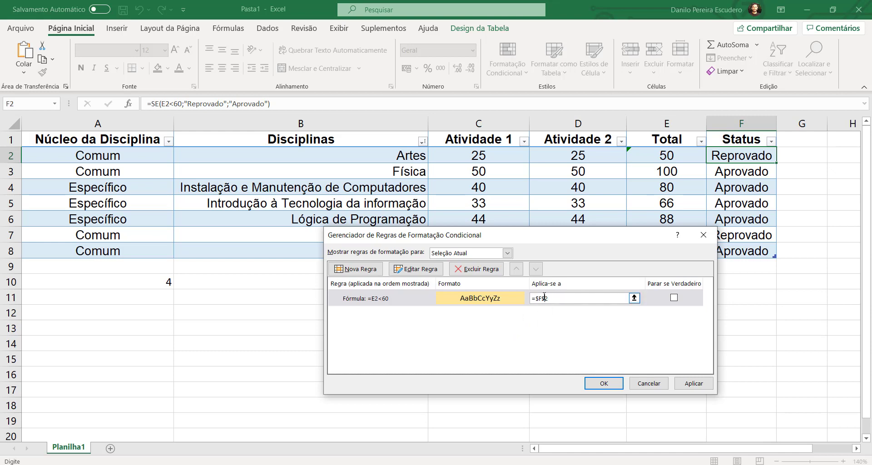
key("BackSpace")
left_click(539, 300)
key("BackSpace")
left_click(686, 384)
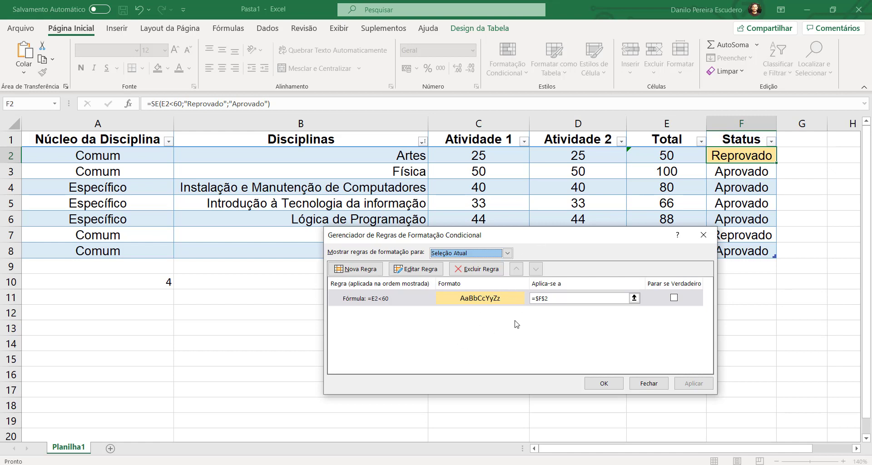
Create a second formatting rule that uses a formula to determine the cells, with the formula =E2>=60
left_click(356, 271)
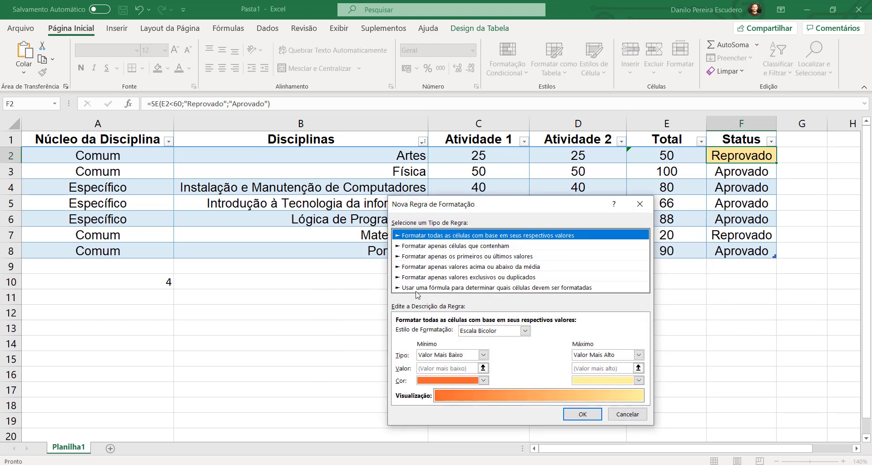
left_click(475, 288)
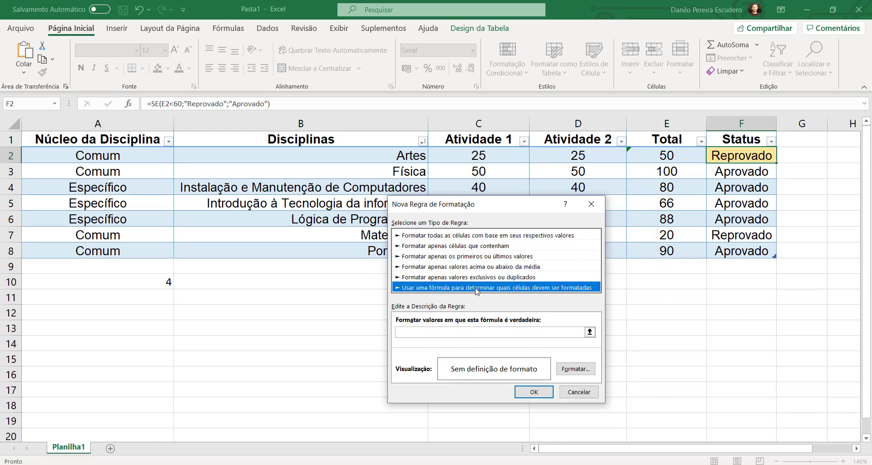
left_click(455, 331)
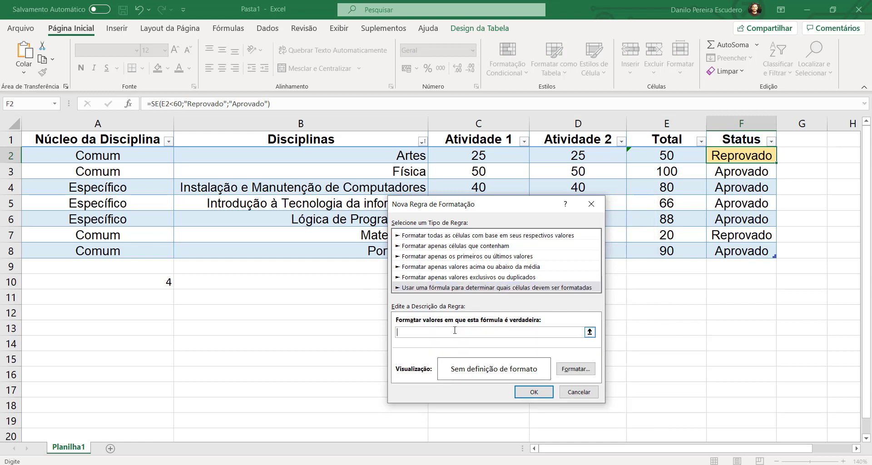
type("=E")
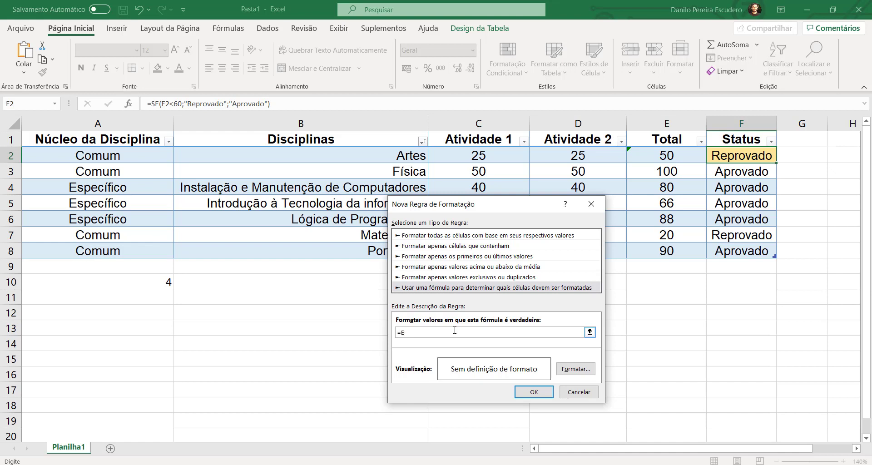
type("2>=60")
left_click(408, 337)
key("shift+Right")
key("shift+Right")
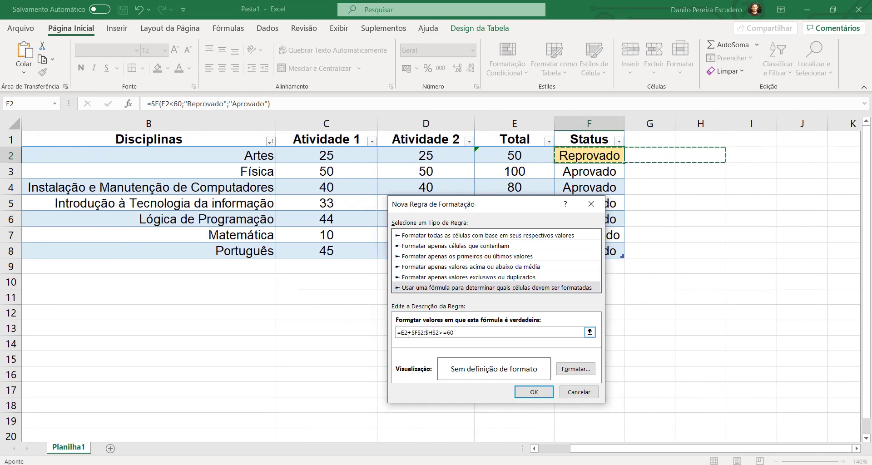
key("Left")
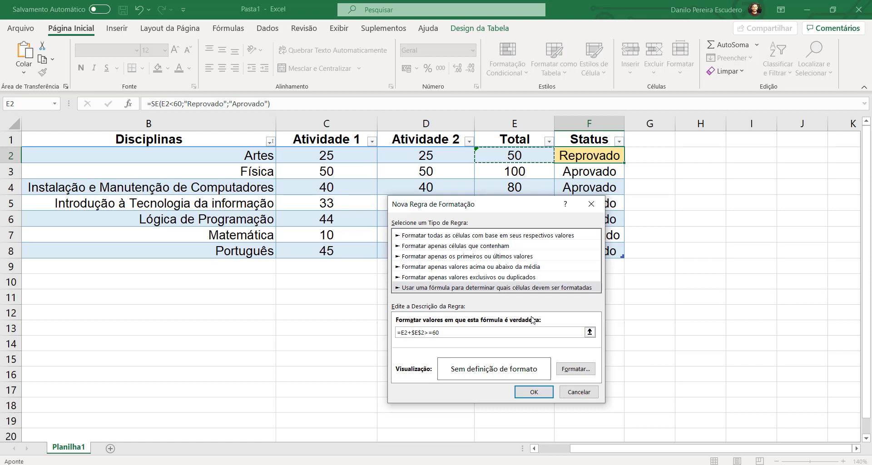
key("BackSpace")
key("BackSpace")
key("BackSpace")
key("BackSpace")
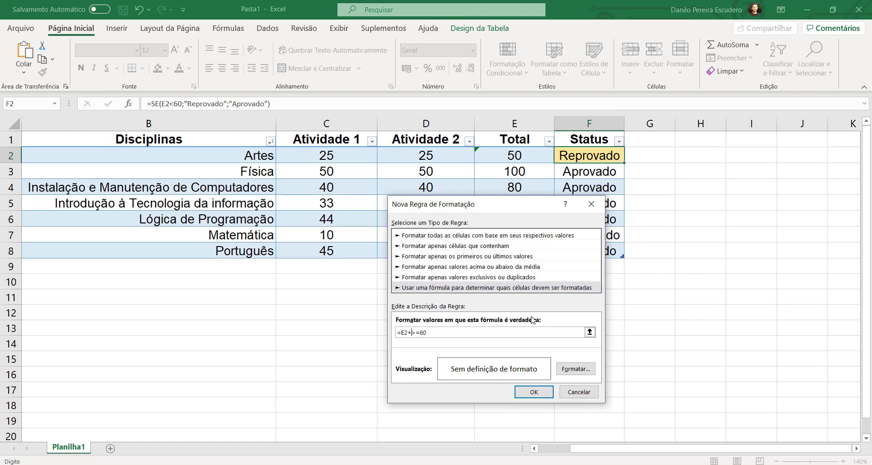
key("BackSpace")
left_click(412, 335)
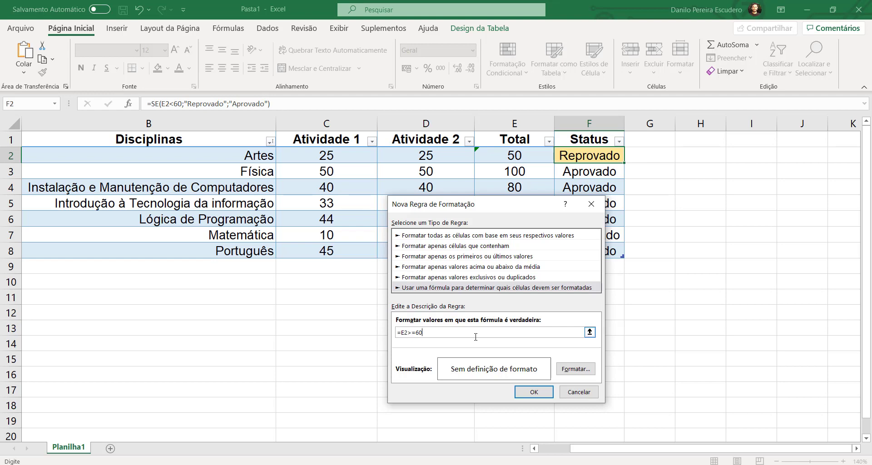
Give the =E2>=60 rule a light green background fill and apply both rules to Status cell F2
left_click(572, 369)
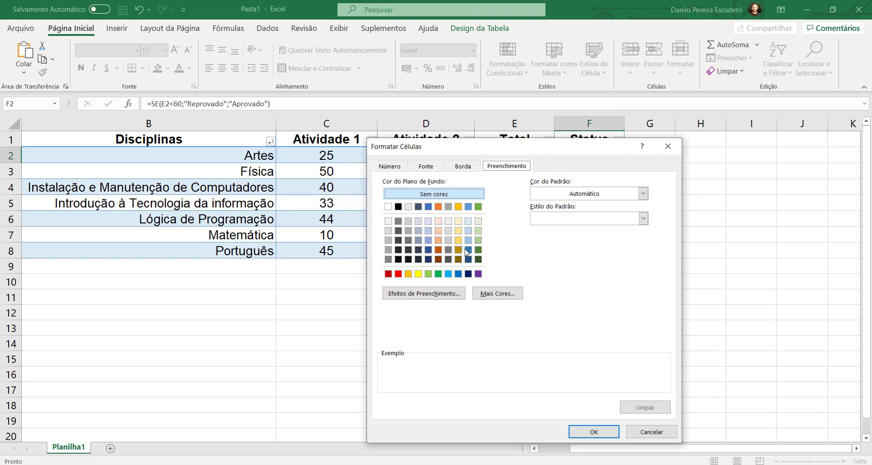
left_click(478, 240)
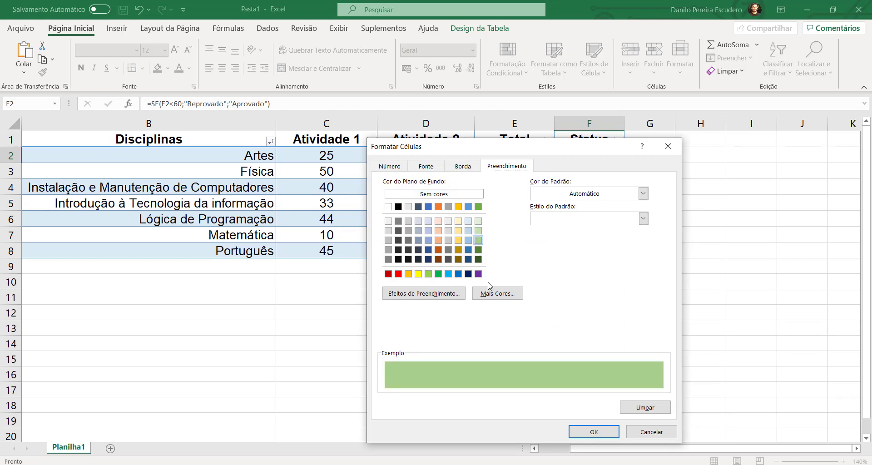
left_click(594, 432)
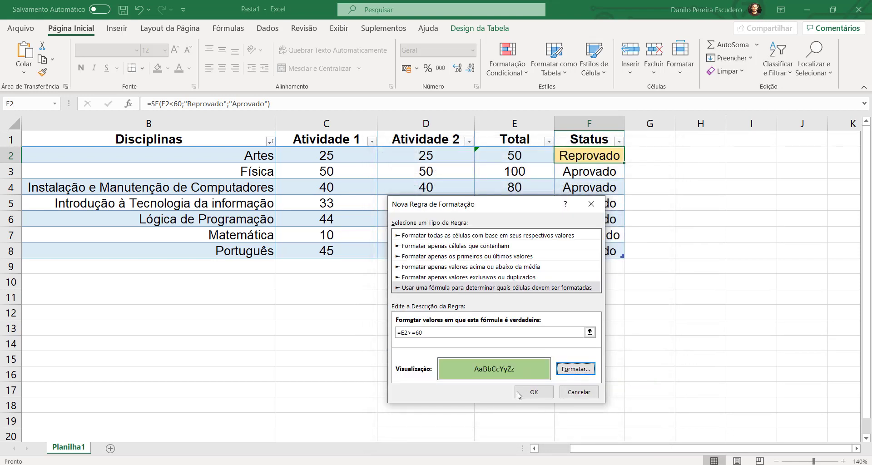
left_click(525, 391)
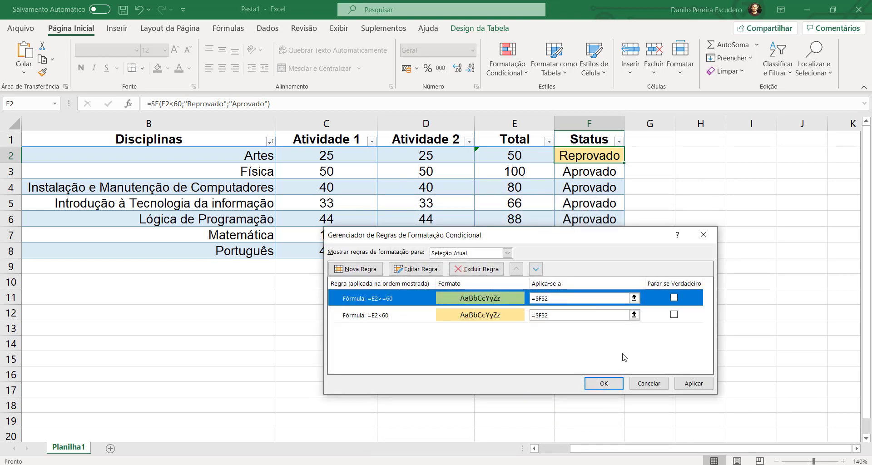
left_click(604, 385)
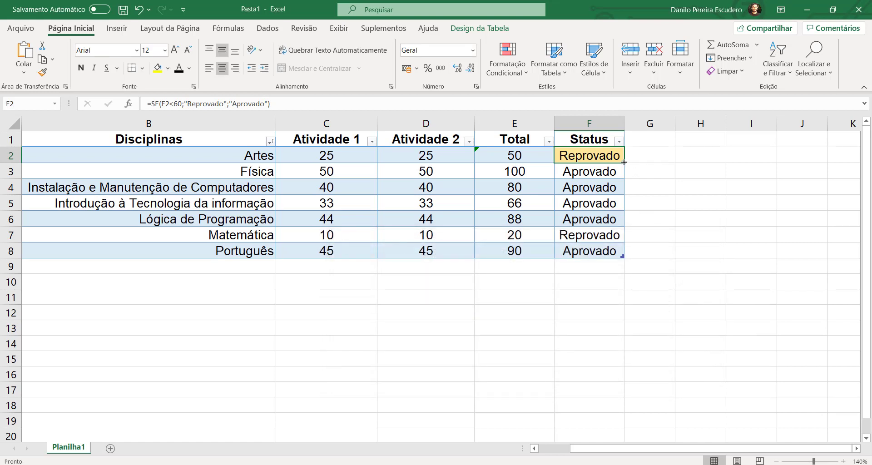
Fill Status cell F2 down through F8 to copy its formula and conditional formatting to every discipline
left_click_drag(624, 162, 616, 257)
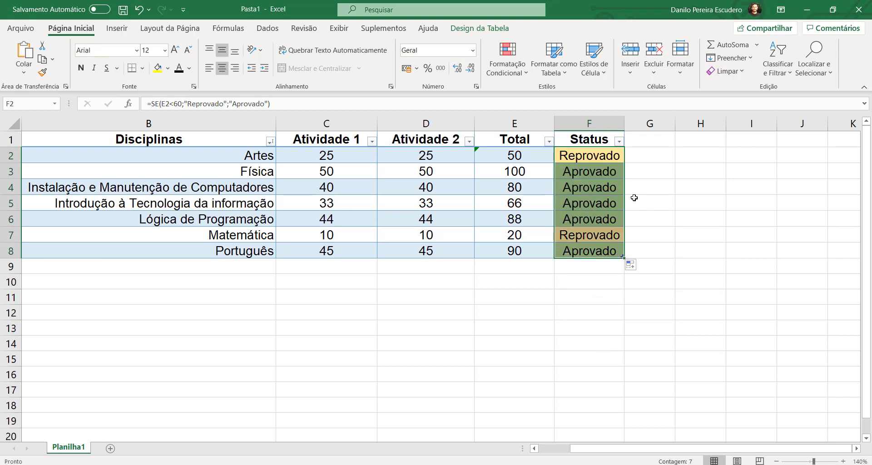
left_click(661, 175)
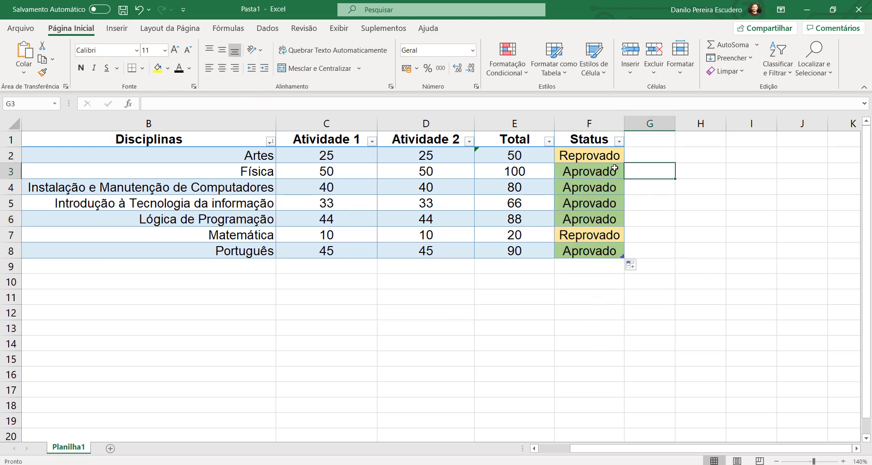
Review the Status formulas in F2 and F3, and the activity grades and total for Artes and Física
left_click(599, 156)
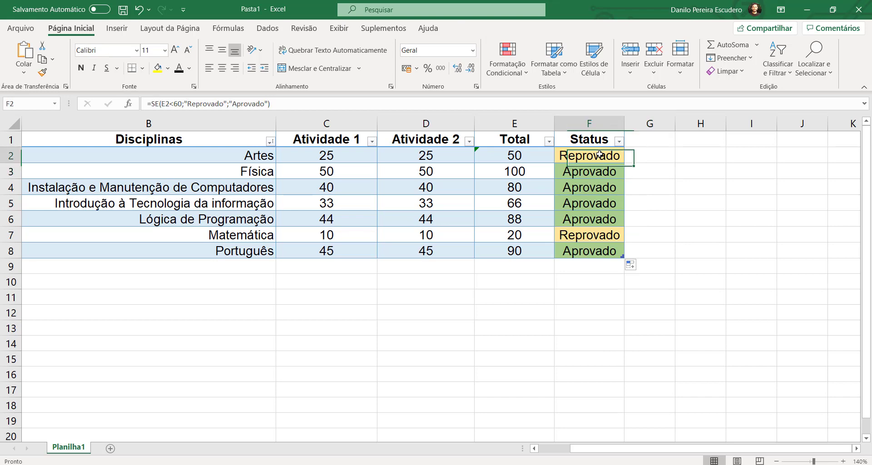
left_click(590, 175)
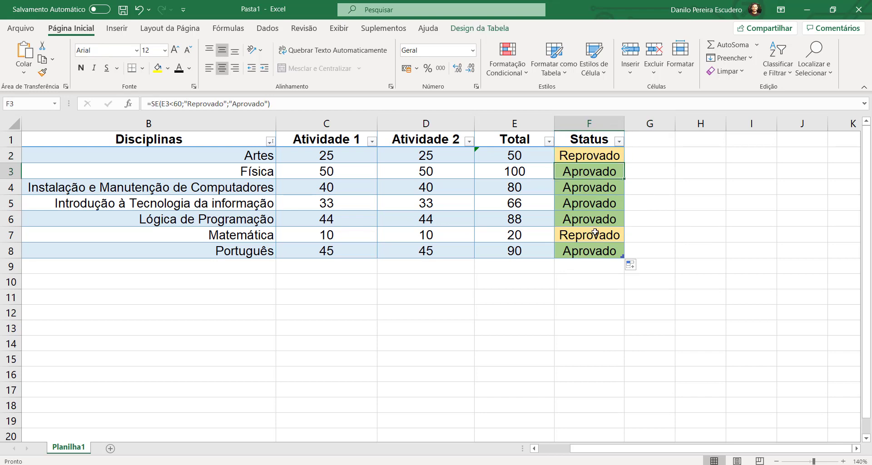
left_click(589, 156)
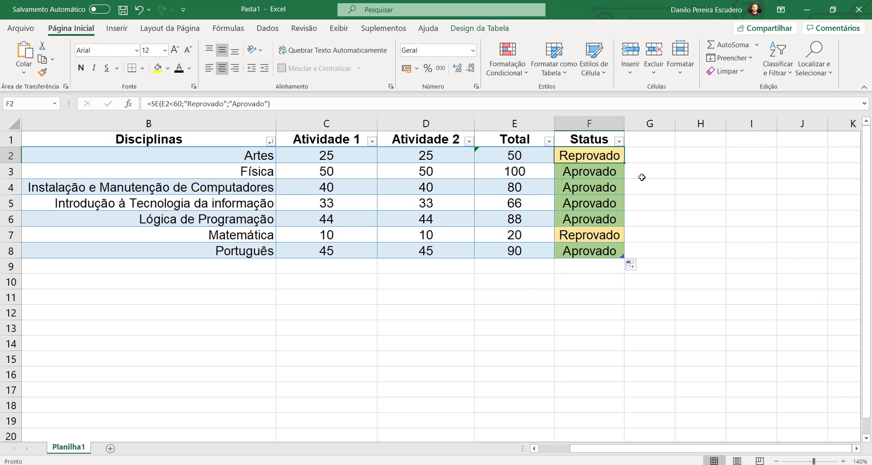
left_click(684, 196)
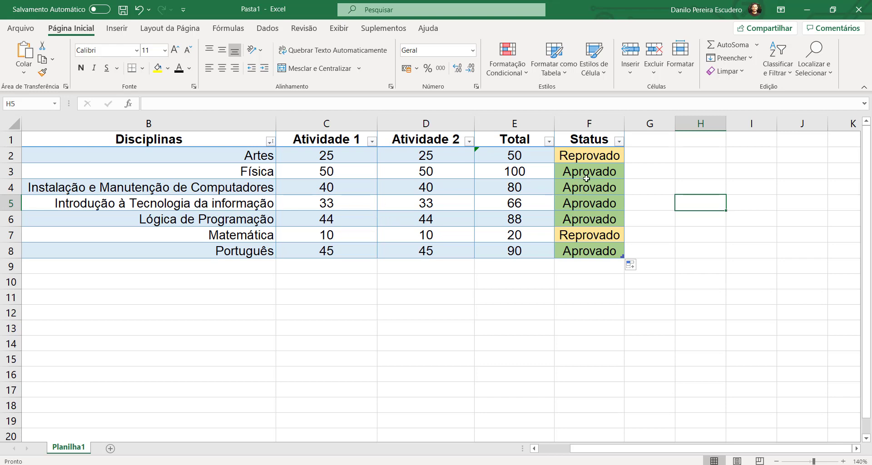
left_click(601, 163)
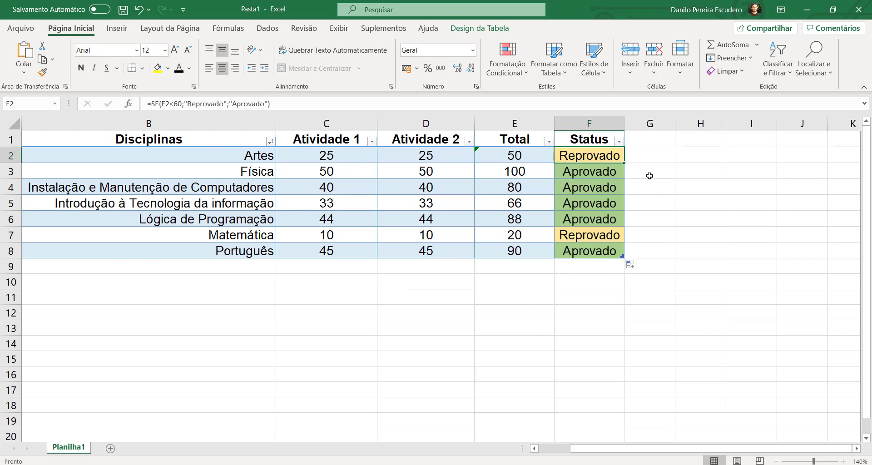
left_click(644, 140)
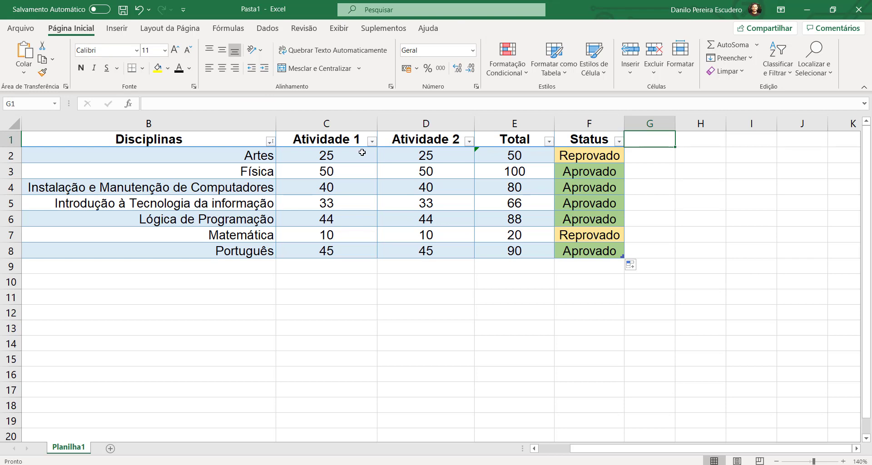
left_click(322, 156)
left_click_drag(322, 156, 426, 156)
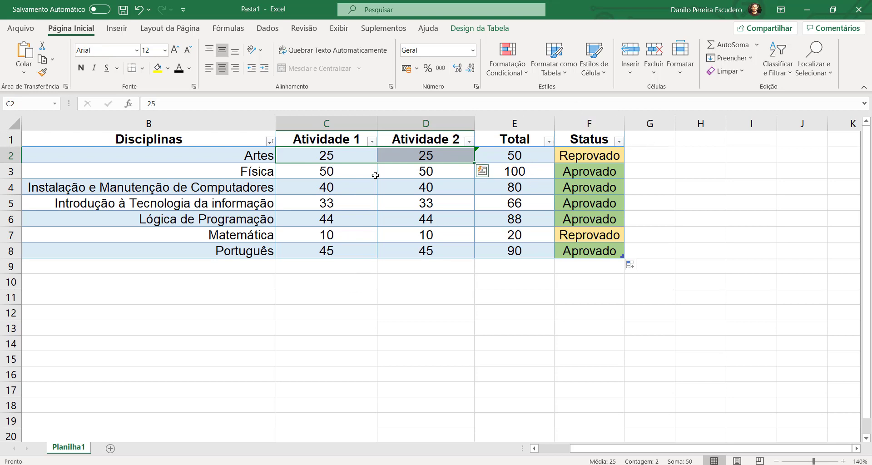
left_click_drag(435, 169, 520, 174)
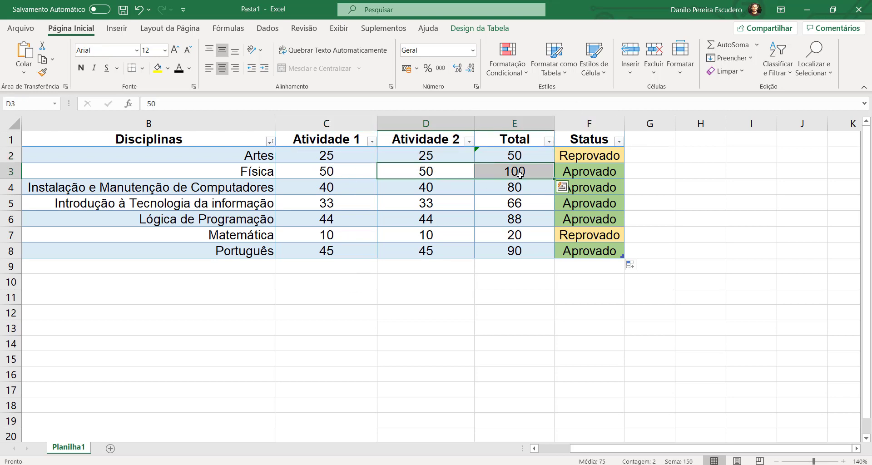